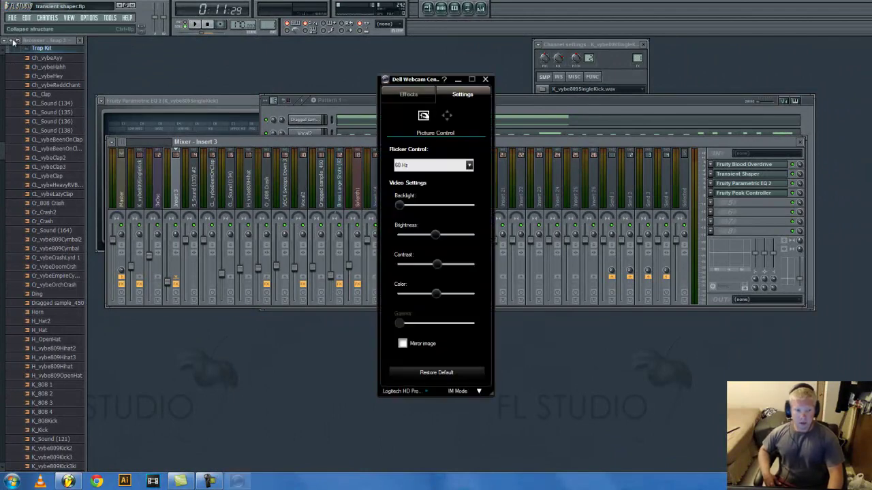
Step: Close the webcam settings window and hide the step sequencer to reveal the mixer
{"action": "left_click", "coordinate": [486, 81]}
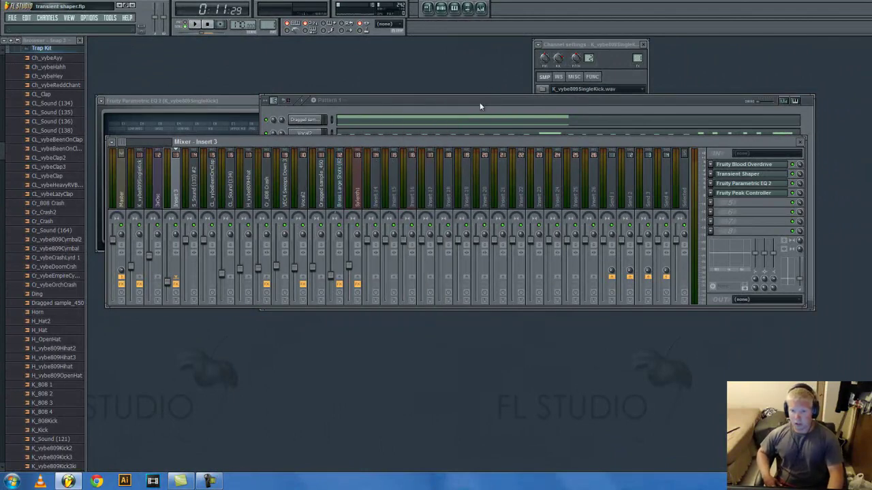
{"action": "left_click", "coordinate": [480, 102]}
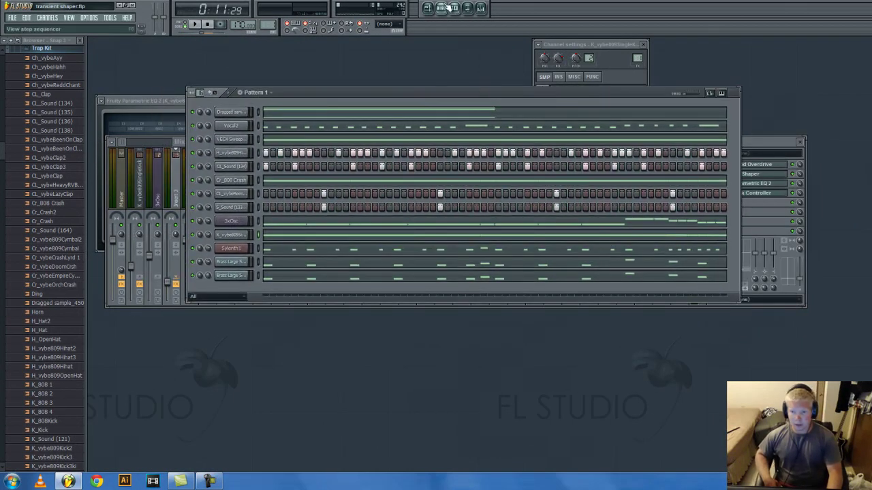
{"action": "left_click", "coordinate": [441, 8]}
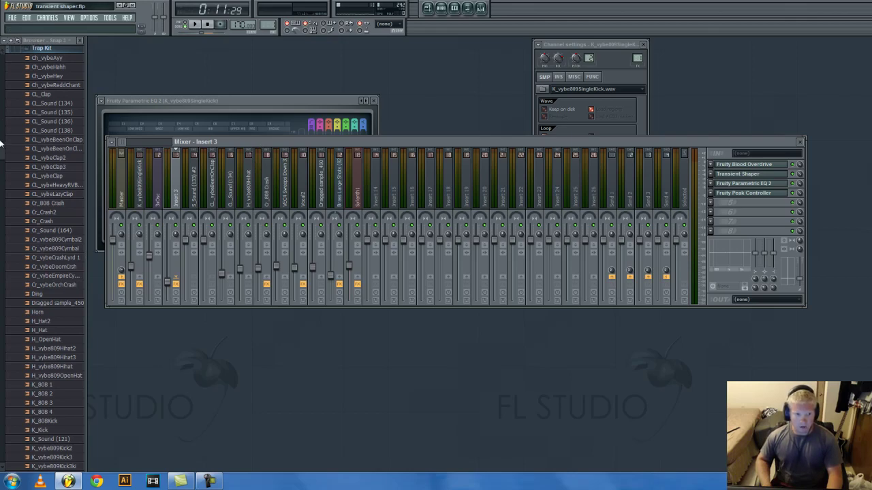
{"action": "mouse_move", "coordinate": [2, 153]}
{"action": "left_mouse_down"}
{"action": "mouse_move", "coordinate": [3, 128]}
{"action": "mouse_move", "coordinate": [4, 320]}
{"action": "mouse_move", "coordinate": [26, 165]}
{"action": "mouse_move", "coordinate": [14, 143]}
{"action": "mouse_move", "coordinate": [6, 150]}
{"action": "mouse_move", "coordinate": [2, 371]}
{"action": "mouse_move", "coordinate": [2, 145]}
{"action": "left_mouse_up"}
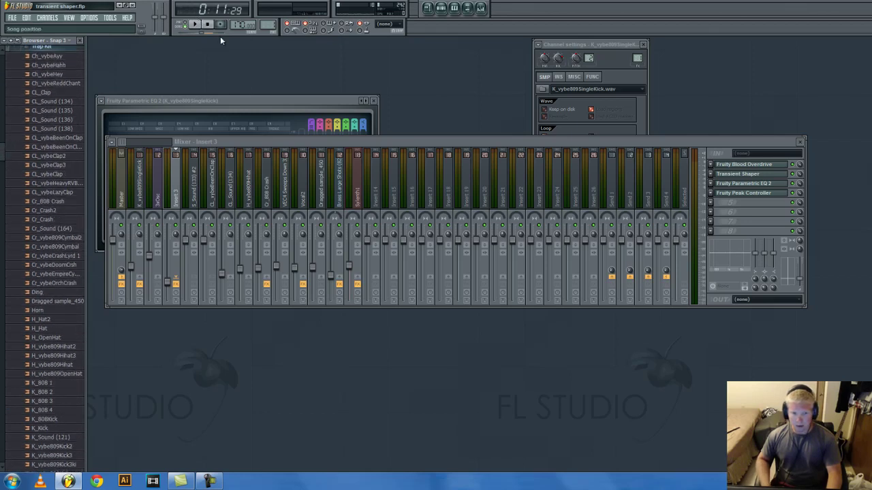
Step: Select the K_vybe809SingleKick insert and check its Blood Overdrive settings
{"action": "left_click", "coordinate": [139, 181]}
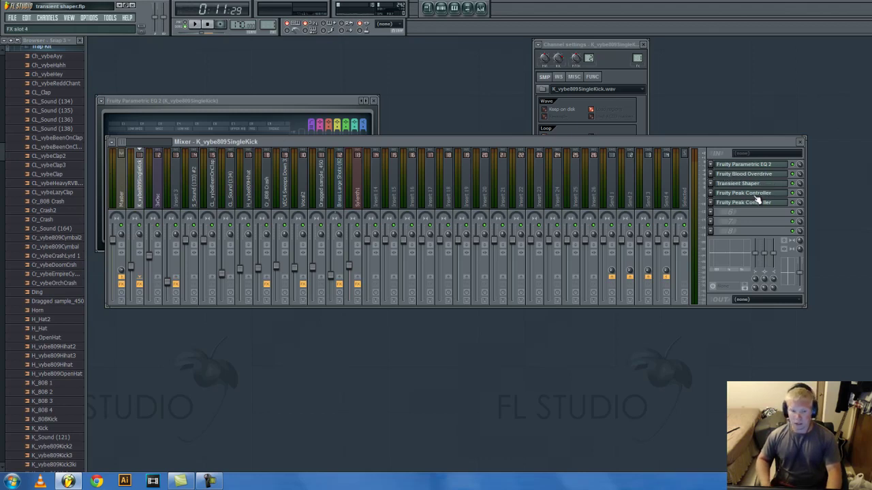
{"action": "left_click", "coordinate": [753, 175]}
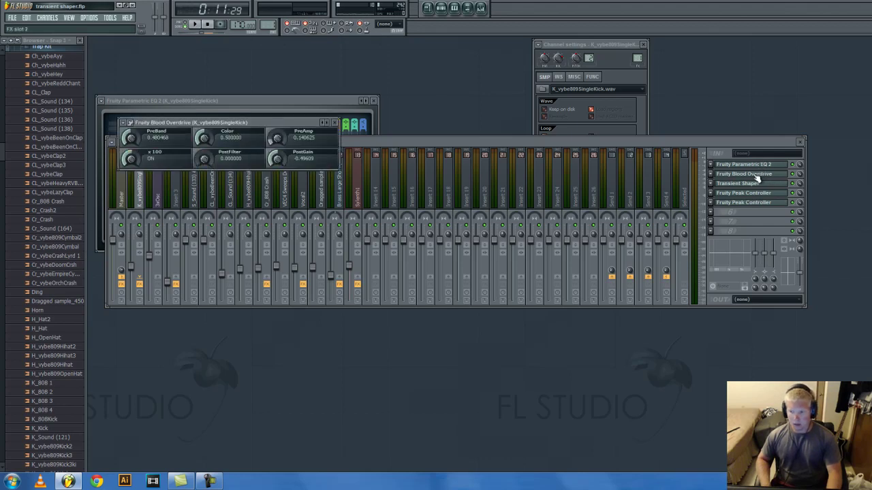
{"action": "left_click", "coordinate": [334, 123]}
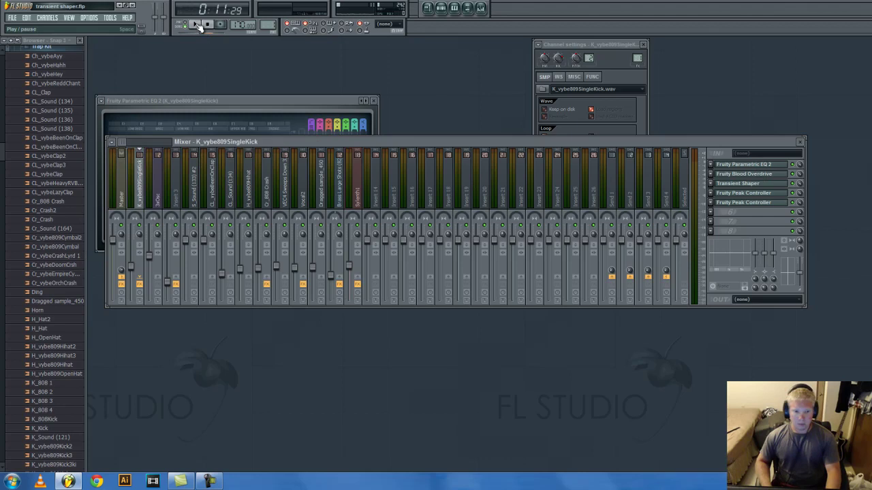
Step: Play and stop the beat, nudging the mixer window back into place
{"action": "left_click", "coordinate": [197, 26]}
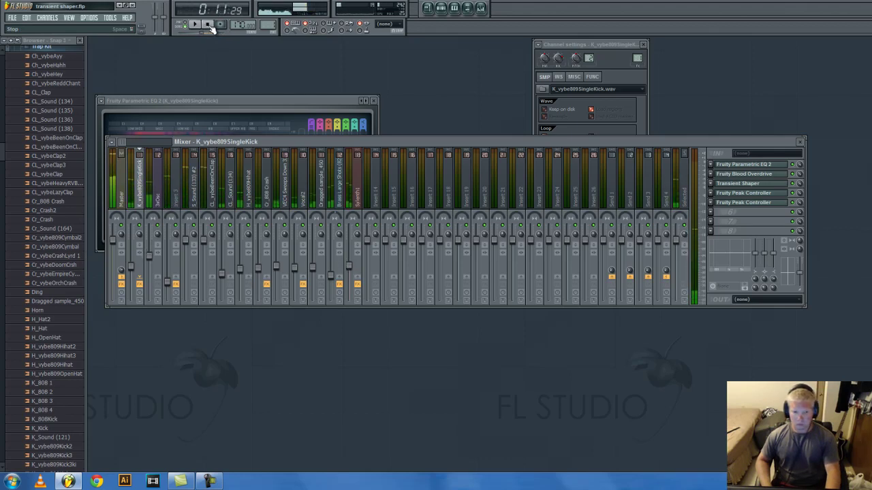
{"action": "left_click", "coordinate": [209, 25]}
{"action": "left_click_drag", "start_coordinate": [194, 145], "coordinate": [237, 150]}
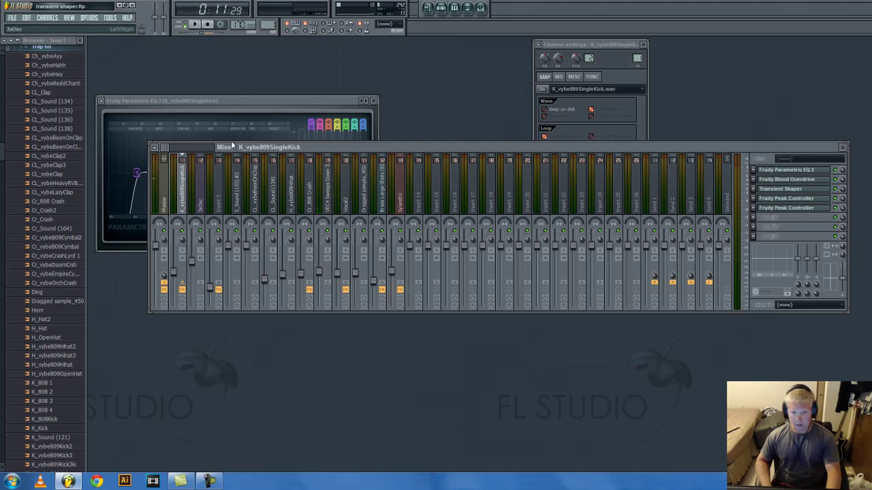
{"action": "left_click_drag", "start_coordinate": [231, 146], "coordinate": [205, 146]}
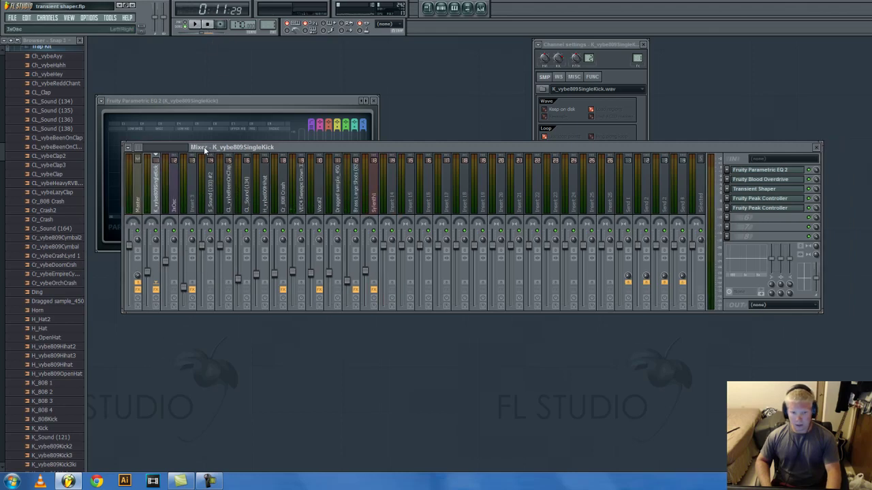
Step: Open the kick's Parametric EQ 2, Blood Overdrive and Transient Shaper, then the Pattern 1 sequencer
{"action": "left_click", "coordinate": [772, 170]}
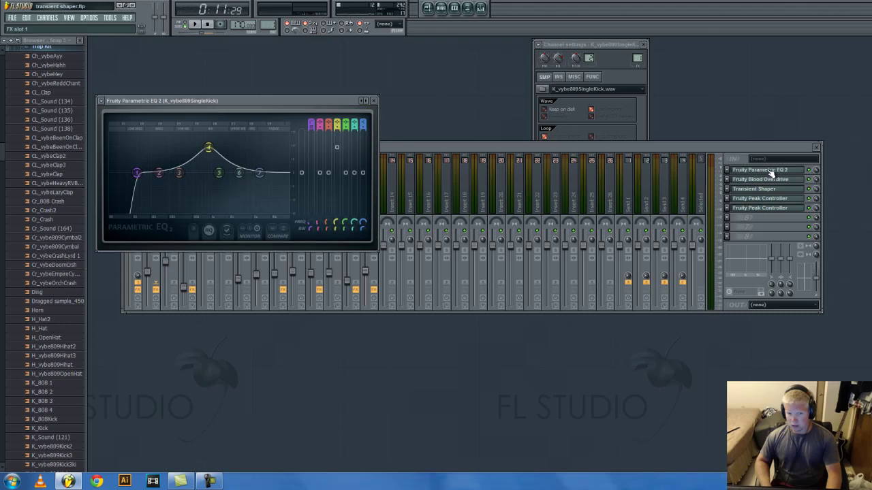
{"action": "left_click", "coordinate": [770, 179]}
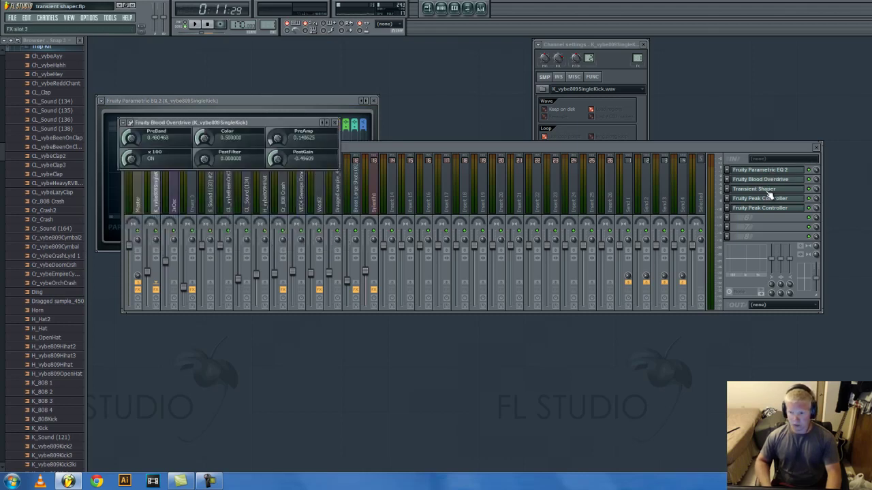
{"action": "left_click", "coordinate": [767, 190]}
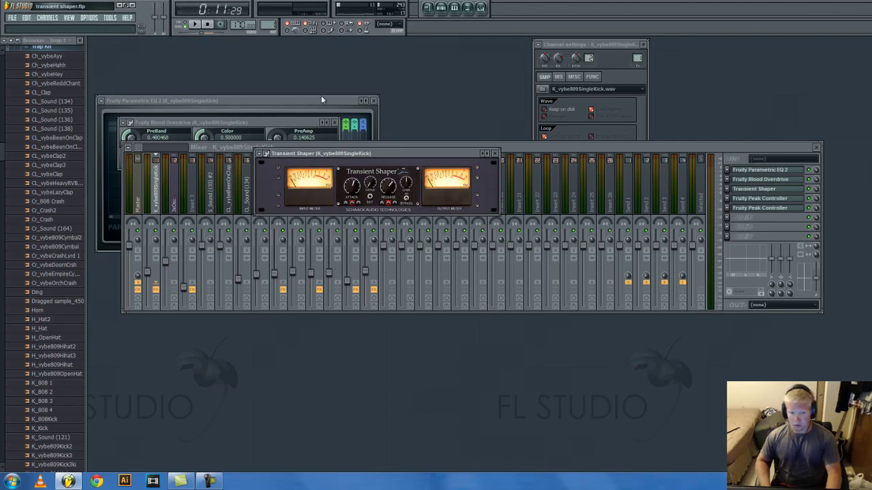
{"action": "left_click", "coordinate": [443, 7]}
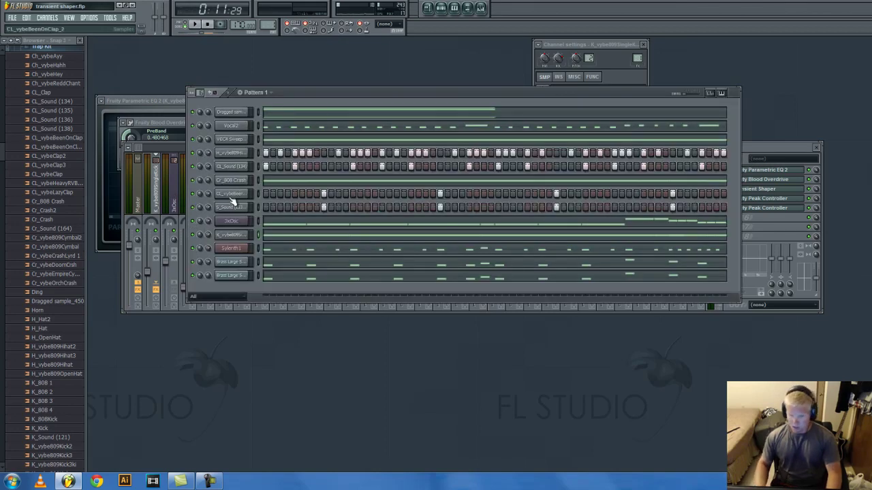
Step: Bypass all five kick effects, then re-enable Parametric EQ 2, Blood Overdrive and Transient Shaper
{"action": "left_click", "coordinate": [232, 236]}
{"action": "left_click", "coordinate": [137, 147]}
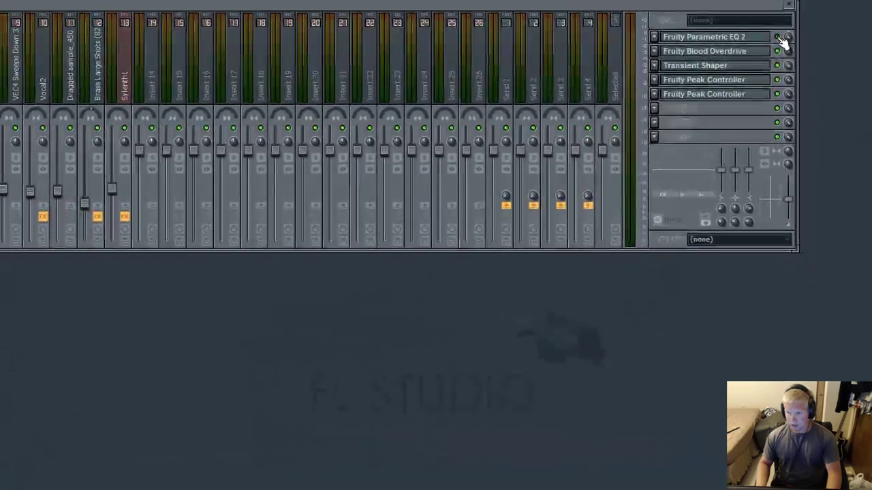
{"action": "left_click_drag", "start_coordinate": [781, 39], "coordinate": [782, 95]}
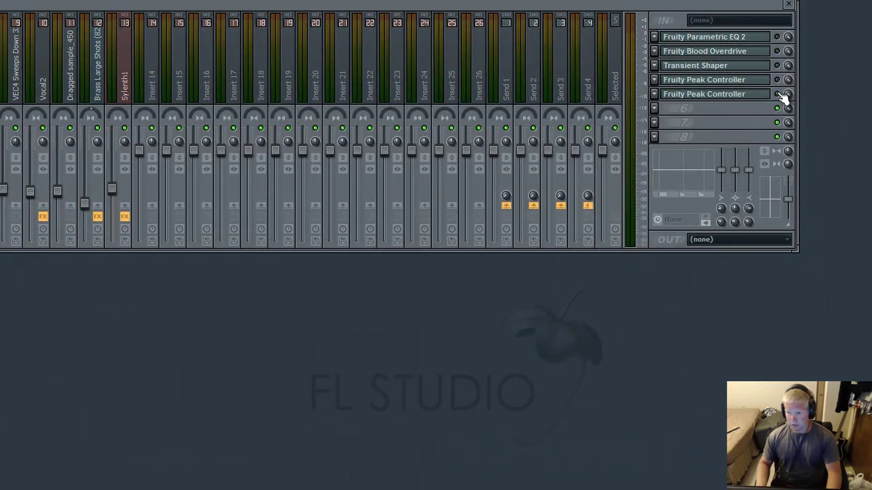
{"action": "left_click", "coordinate": [778, 38]}
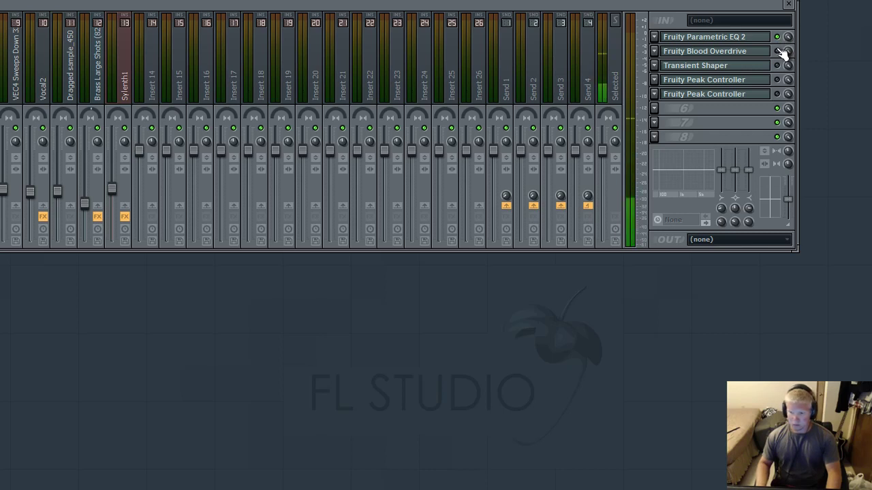
{"action": "left_click", "coordinate": [779, 52]}
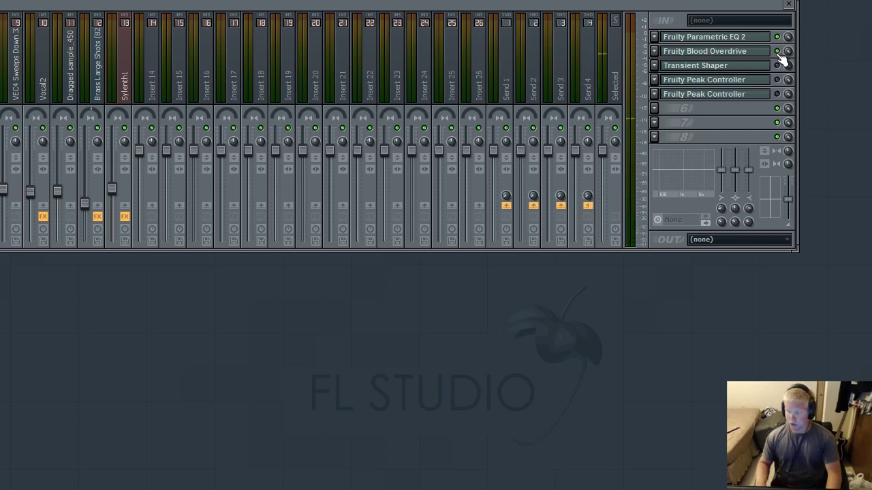
{"action": "left_click", "coordinate": [777, 66]}
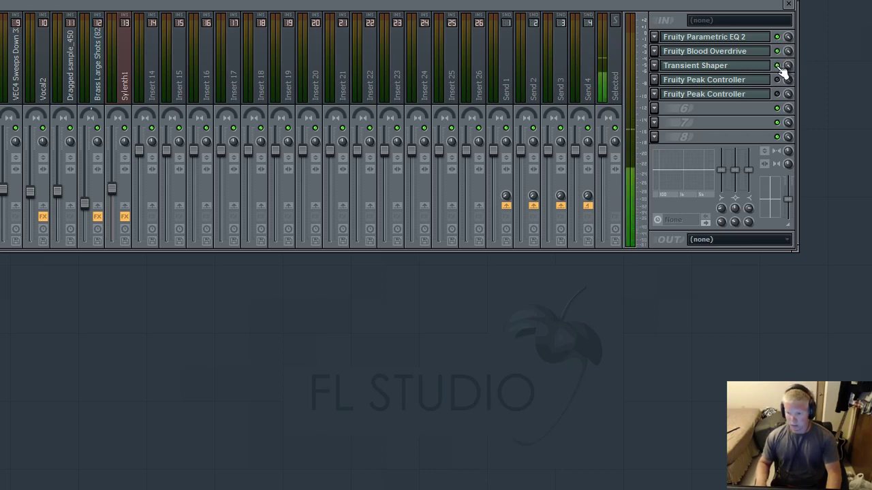
Step: Load the Kick1 preset into the kick's Transient Shaper
{"action": "left_click", "coordinate": [764, 66]}
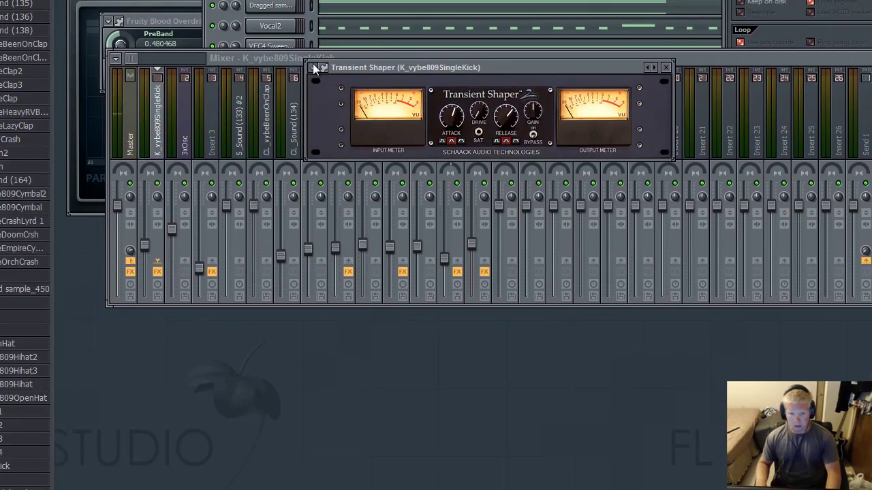
{"action": "left_click", "coordinate": [315, 68]}
{"action": "mouse_move", "coordinate": [330, 104]}
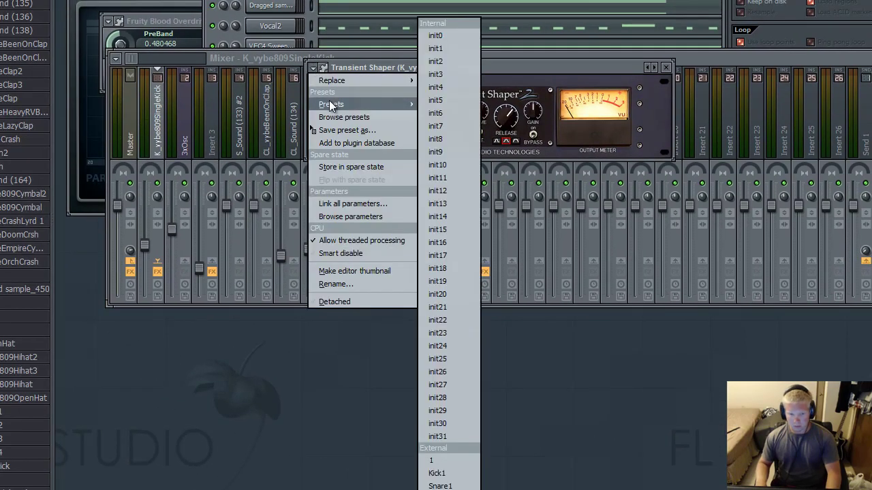
{"action": "left_click", "coordinate": [436, 473]}
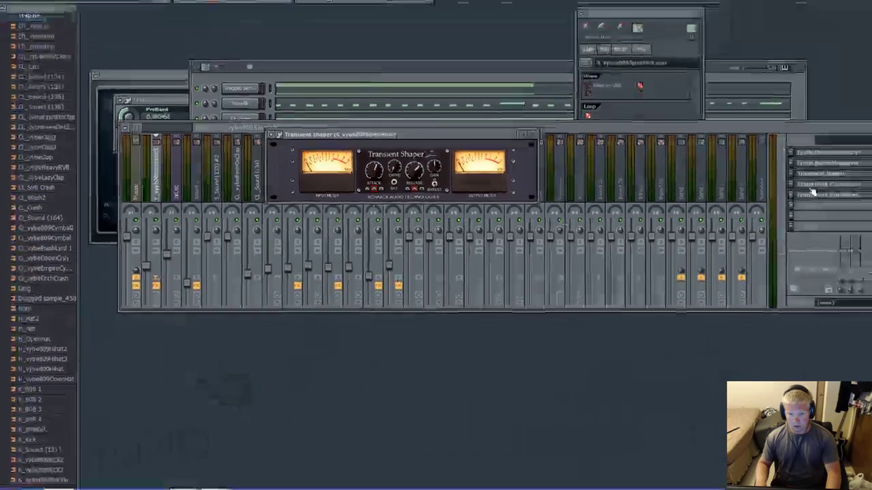
Step: Close the Transient Shaper and Blood Overdrive windows, leaving Parametric EQ 2 open
{"action": "left_click", "coordinate": [859, 178]}
{"action": "left_click", "coordinate": [858, 178]}
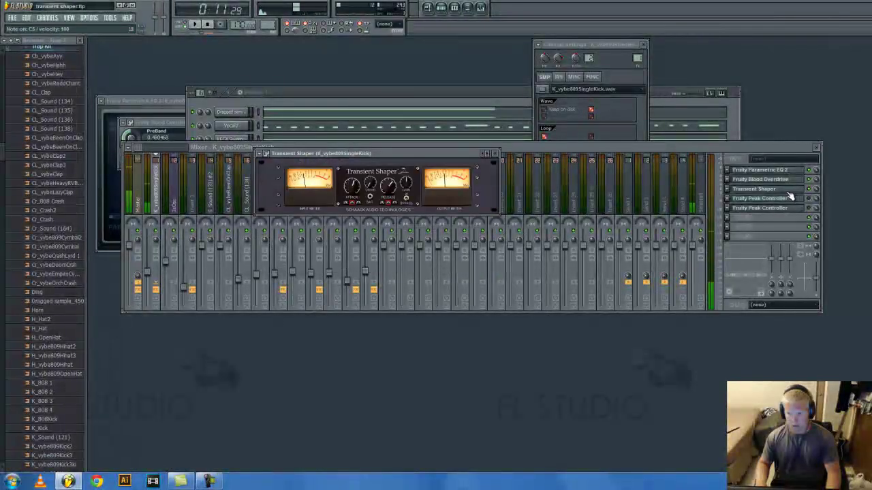
{"action": "left_click", "coordinate": [804, 190]}
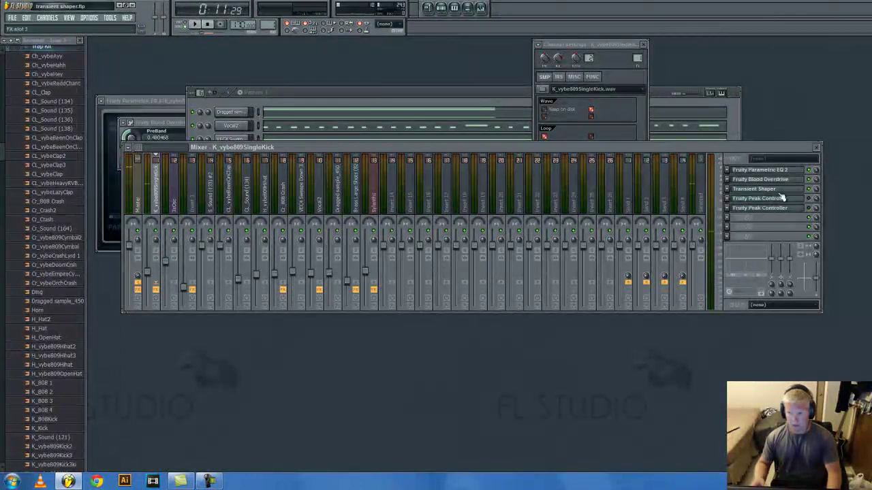
{"action": "left_click", "coordinate": [776, 190]}
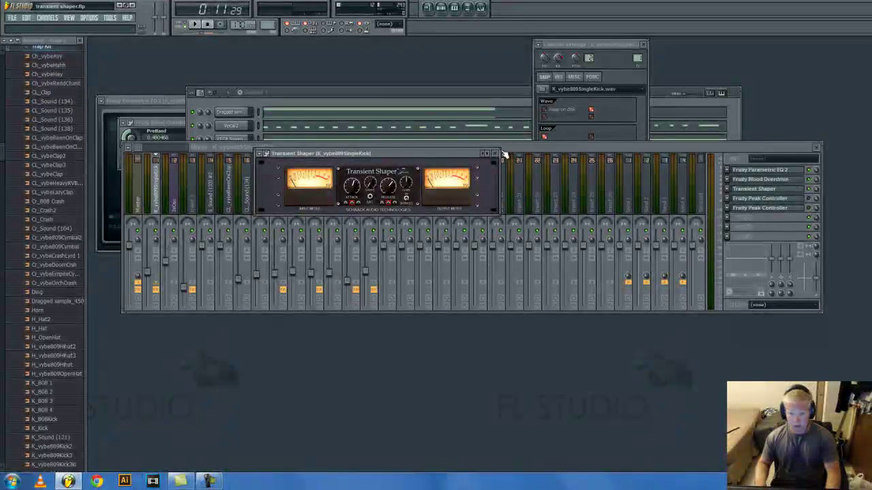
{"action": "left_click", "coordinate": [495, 153]}
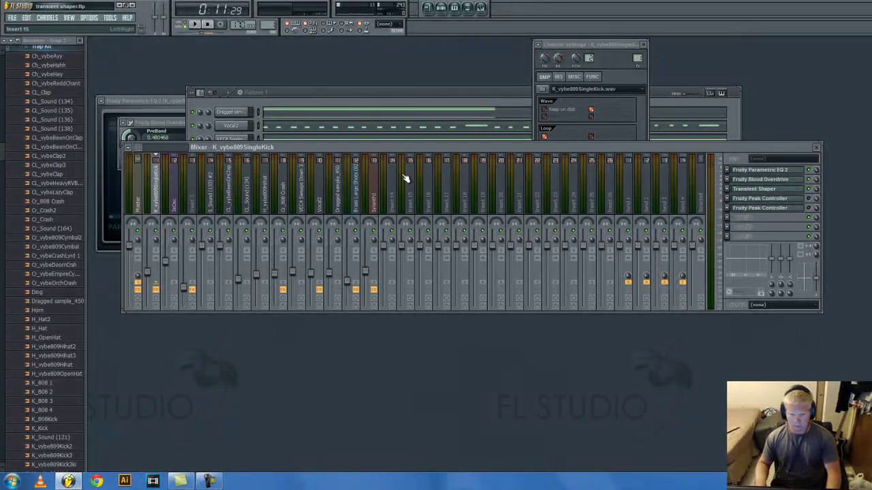
{"action": "left_click", "coordinate": [774, 171]}
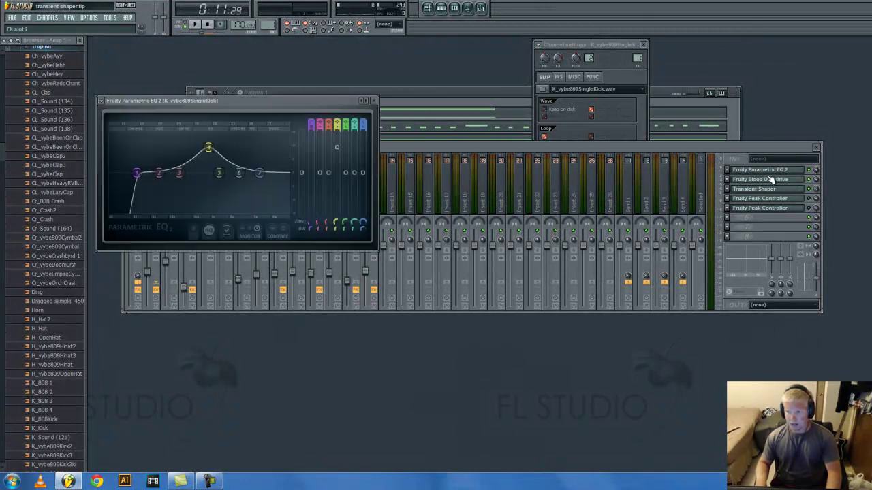
{"action": "left_click", "coordinate": [768, 181]}
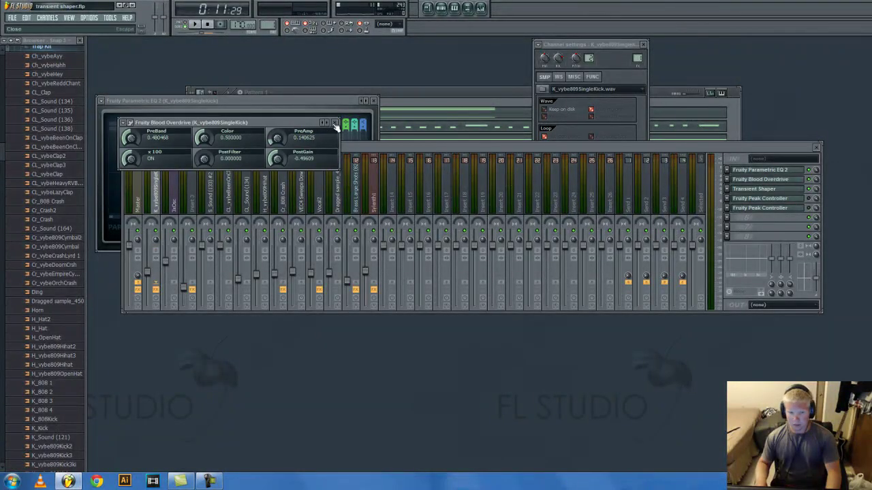
{"action": "left_click", "coordinate": [334, 123]}
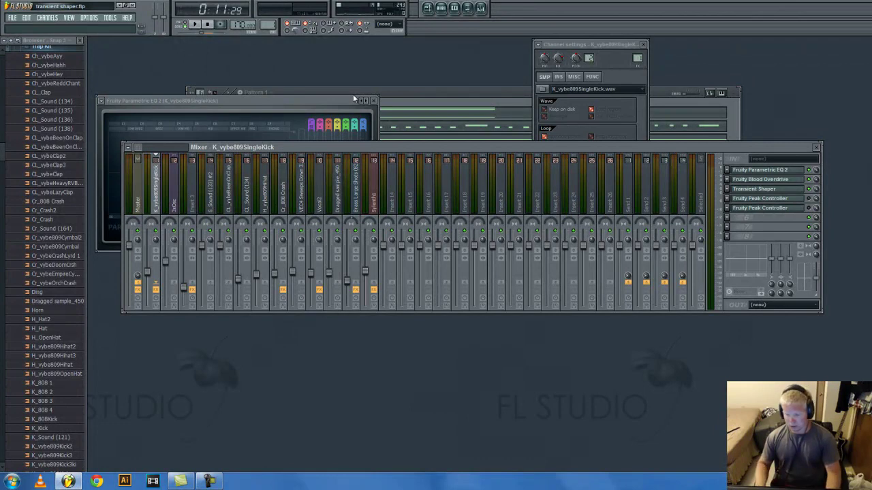
{"action": "left_click", "coordinate": [763, 189]}
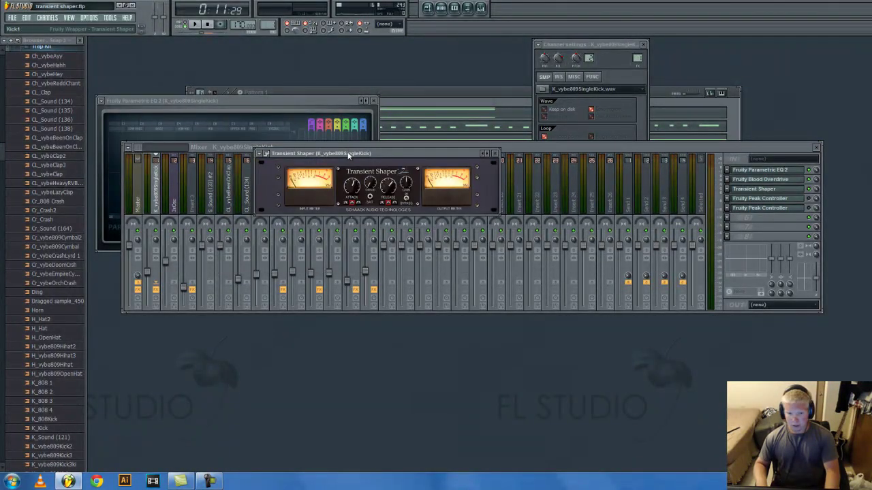
{"action": "left_click_drag", "start_coordinate": [348, 155], "coordinate": [353, 168]}
{"action": "left_click", "coordinate": [412, 93]}
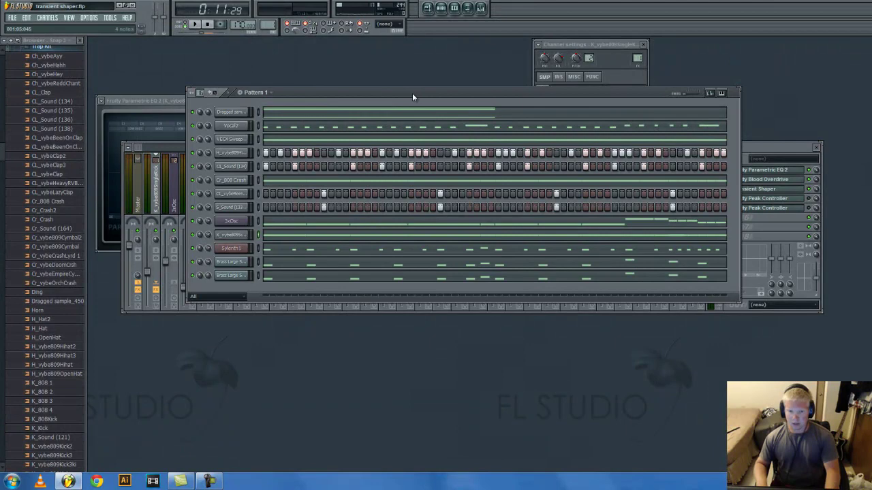
{"action": "left_click", "coordinate": [447, 8]}
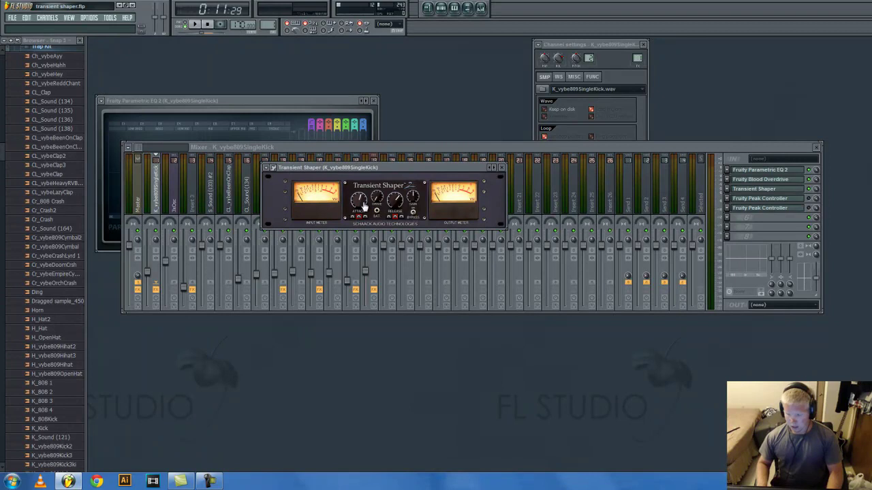
Step: Raise the kick Transient Shaper's attack and preview the sound with a Z test note
{"action": "left_click_drag", "start_coordinate": [368, 169], "coordinate": [341, 169]}
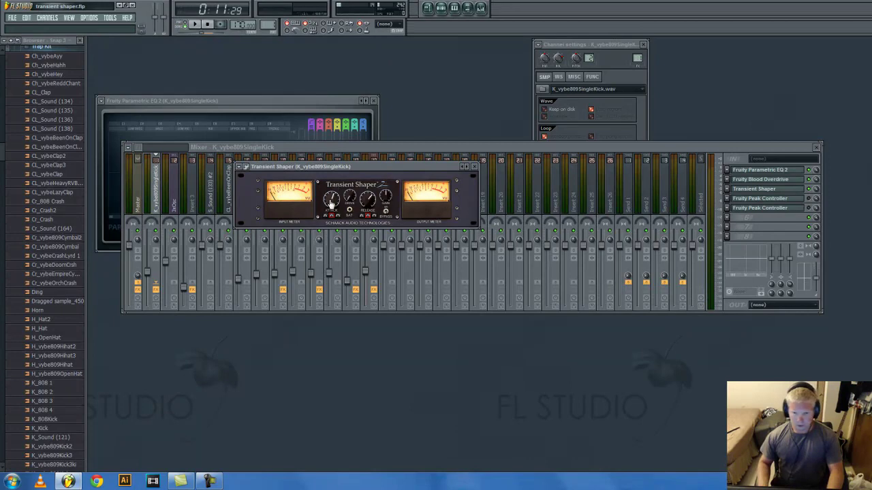
{"action": "left_click_drag", "start_coordinate": [331, 205], "coordinate": [331, 199]}
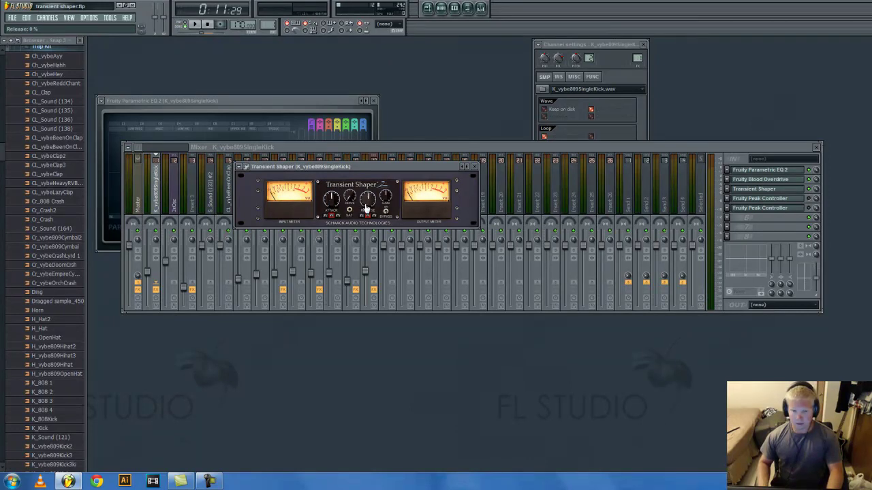
{"action": "left_click", "coordinate": [440, 7]}
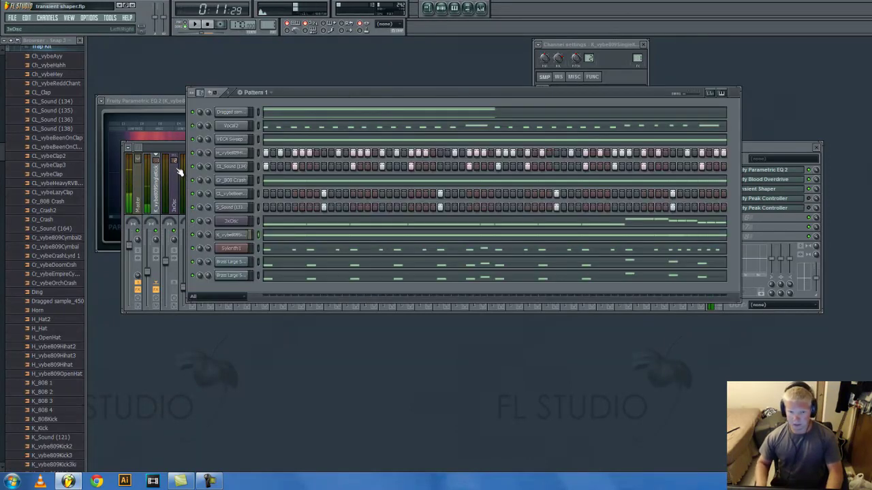
{"action": "left_click", "coordinate": [140, 147]}
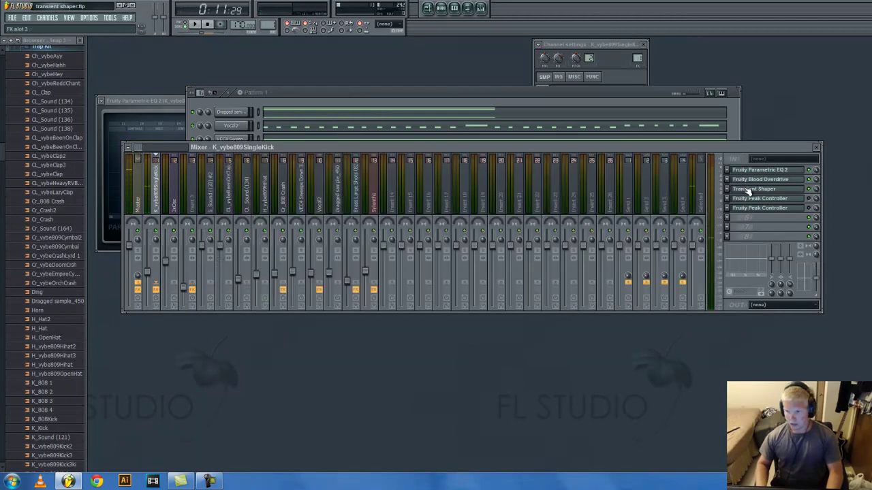
{"action": "left_click", "coordinate": [749, 188]}
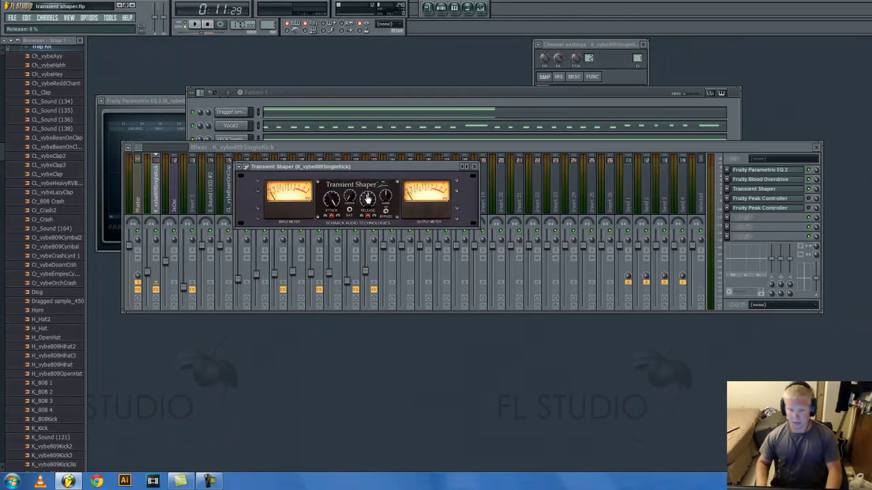
{"action": "key", "text": "z"}
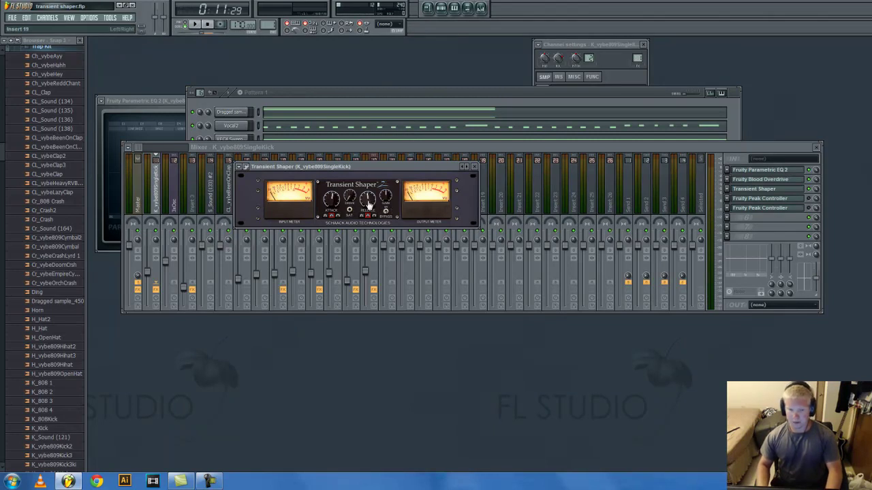
Step: Reload the Kick1 preset into the kick's Transient Shaper
{"action": "left_click", "coordinate": [368, 205]}
{"action": "left_click", "coordinate": [245, 167]}
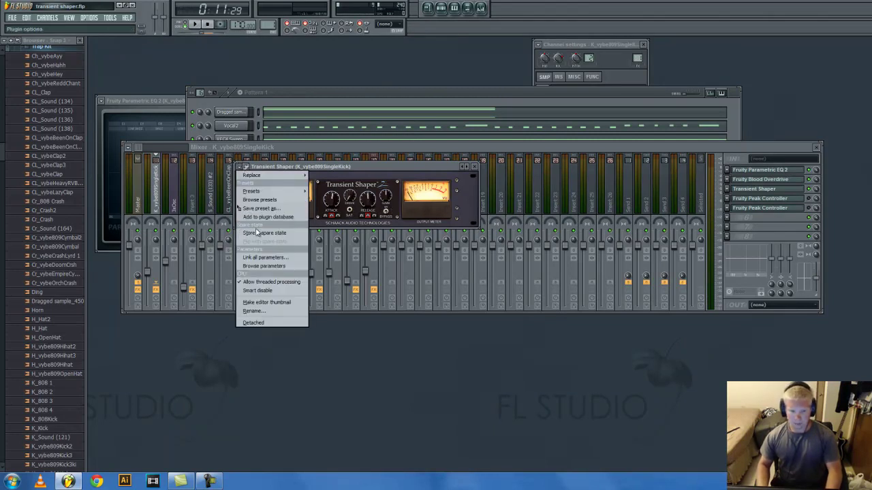
{"action": "mouse_move", "coordinate": [266, 192]}
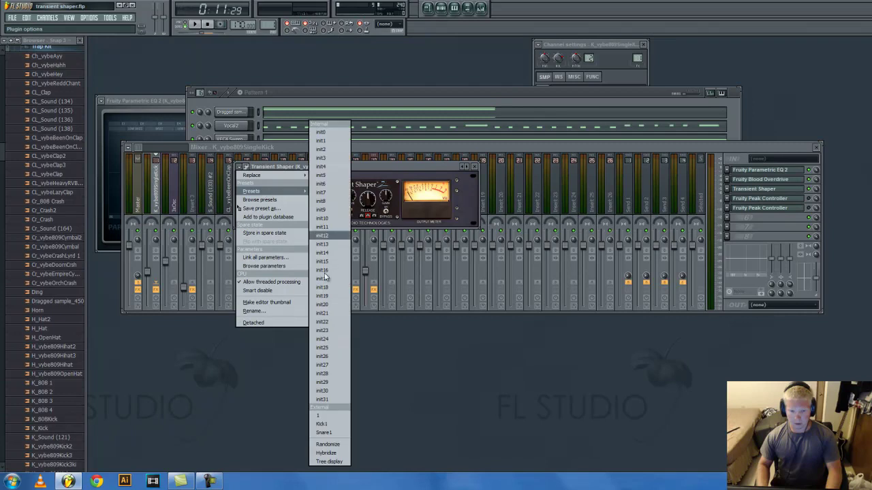
{"action": "left_click", "coordinate": [323, 424]}
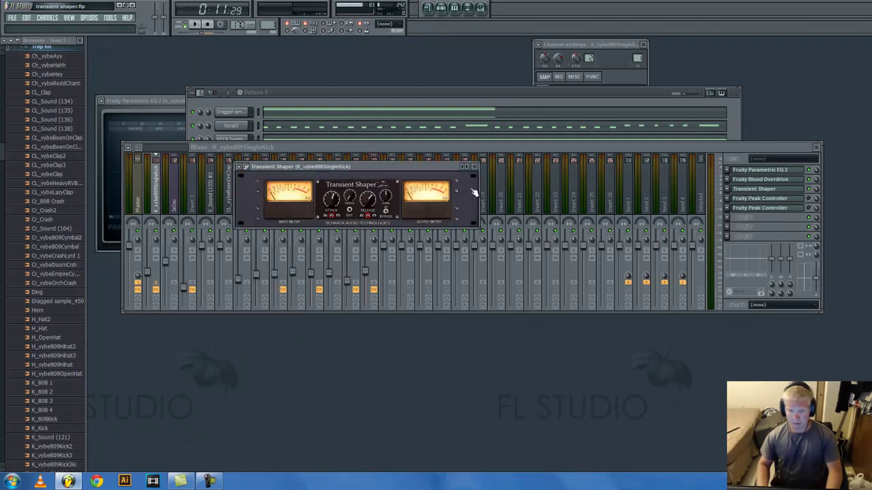
Step: Close the Transient Shaper and display Insert 3's effect chain in the mixer
{"action": "left_click", "coordinate": [456, 167]}
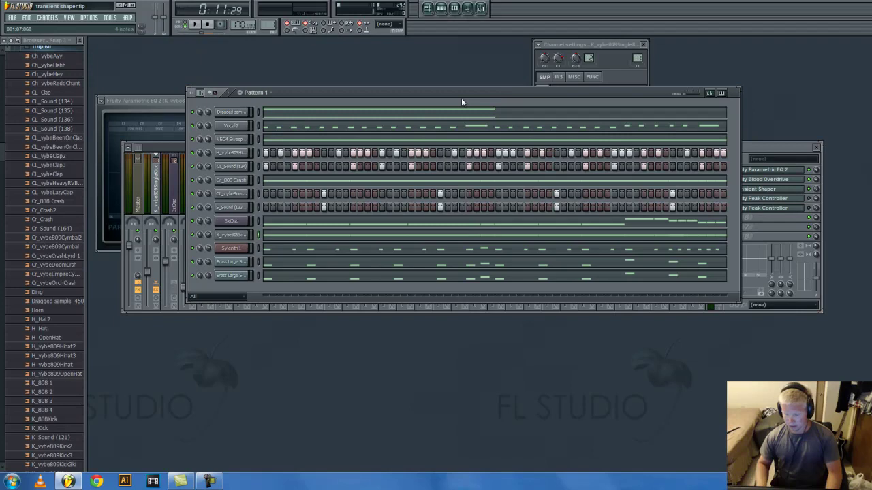
{"action": "left_click", "coordinate": [461, 98]}
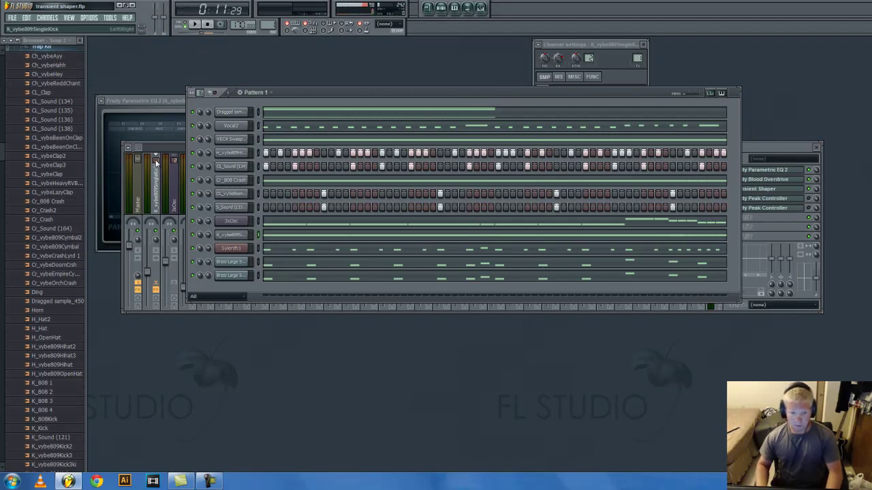
{"action": "left_click", "coordinate": [139, 149]}
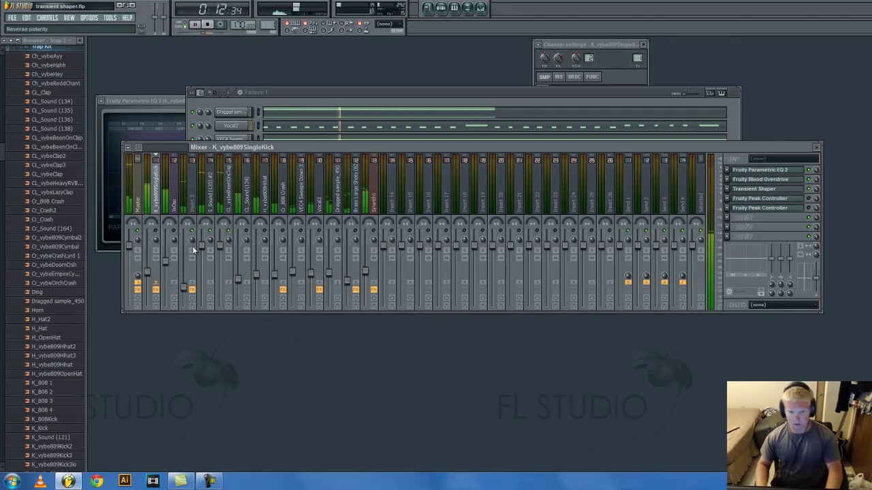
{"action": "left_click", "coordinate": [192, 190]}
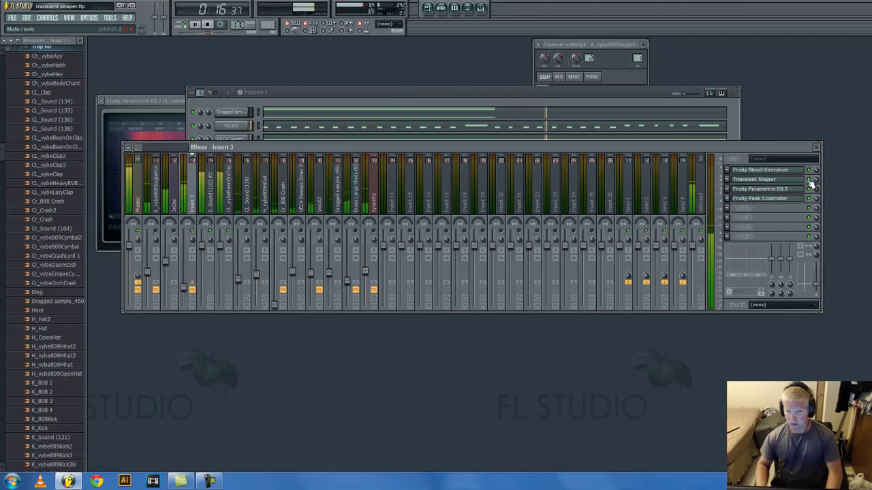
{"action": "left_click", "coordinate": [89, 18]}
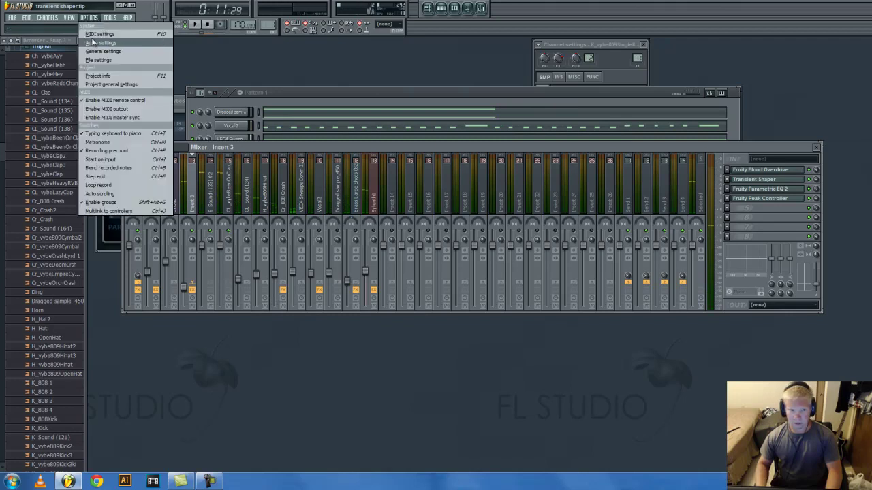
{"action": "left_click", "coordinate": [93, 43]}
{"action": "left_click", "coordinate": [412, 141]}
{"action": "left_click", "coordinate": [405, 166]}
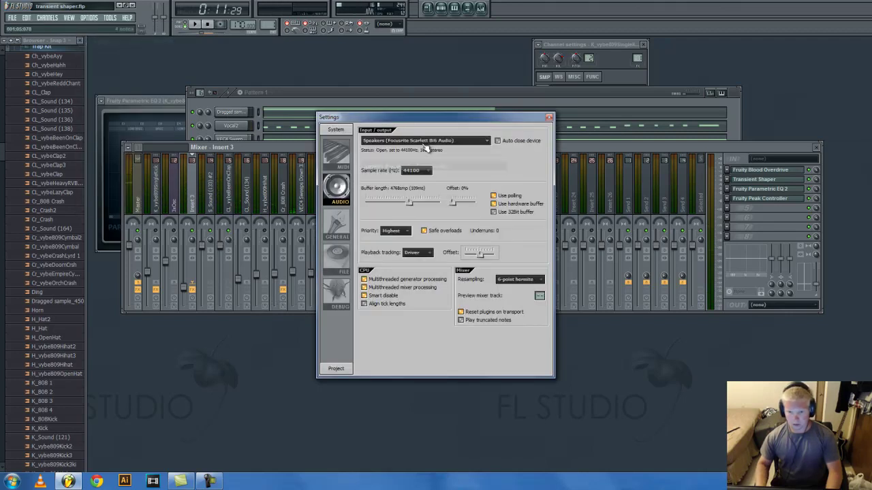
{"action": "left_click", "coordinate": [422, 140]}
{"action": "left_click", "coordinate": [386, 157]}
{"action": "left_click", "coordinate": [549, 117]}
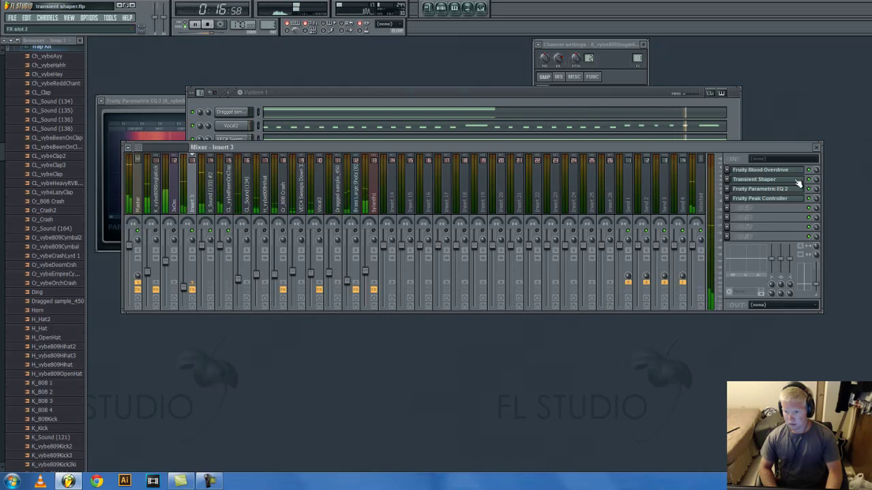
Step: Open Insert 3's Transient Shaper, check its Blood Overdrive, then reselect the kick insert
{"action": "left_click", "coordinate": [797, 179]}
{"action": "left_click", "coordinate": [790, 170]}
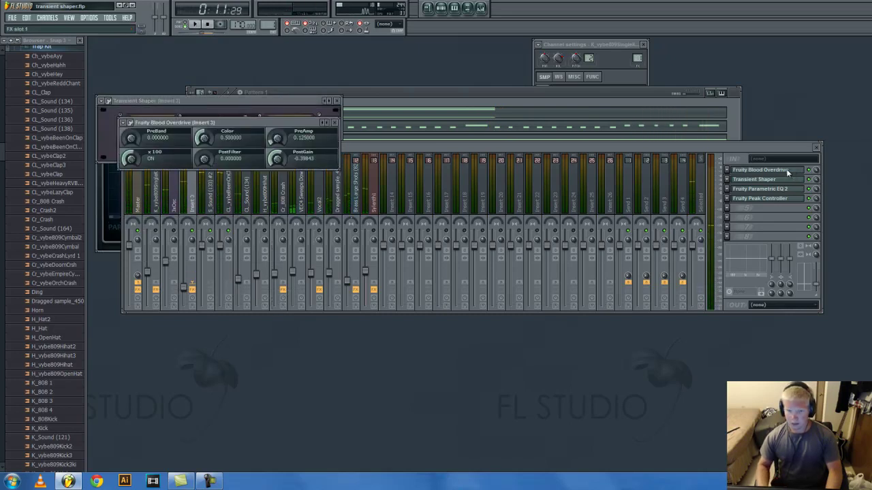
{"action": "left_click", "coordinate": [336, 123]}
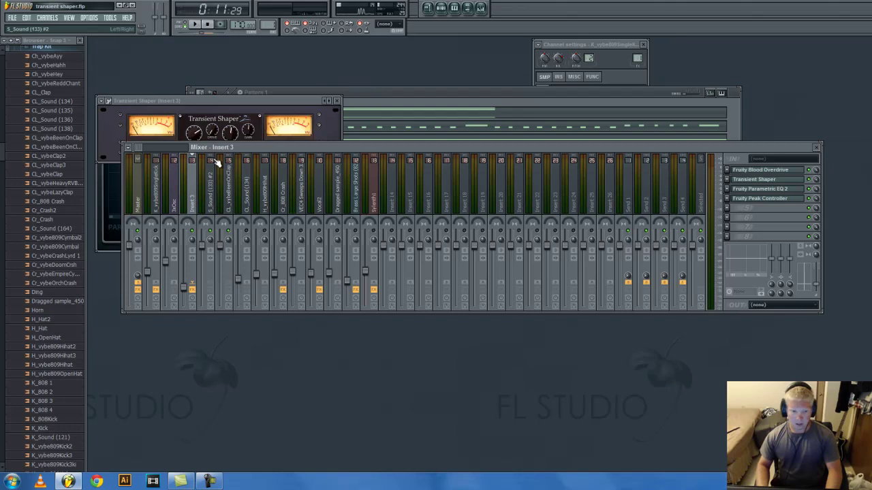
{"action": "left_click", "coordinate": [159, 225]}
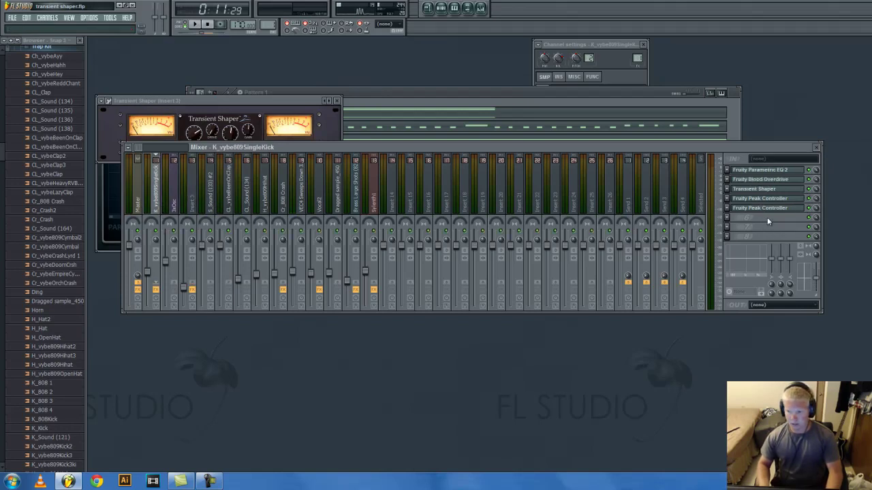
{"action": "left_click", "coordinate": [792, 198]}
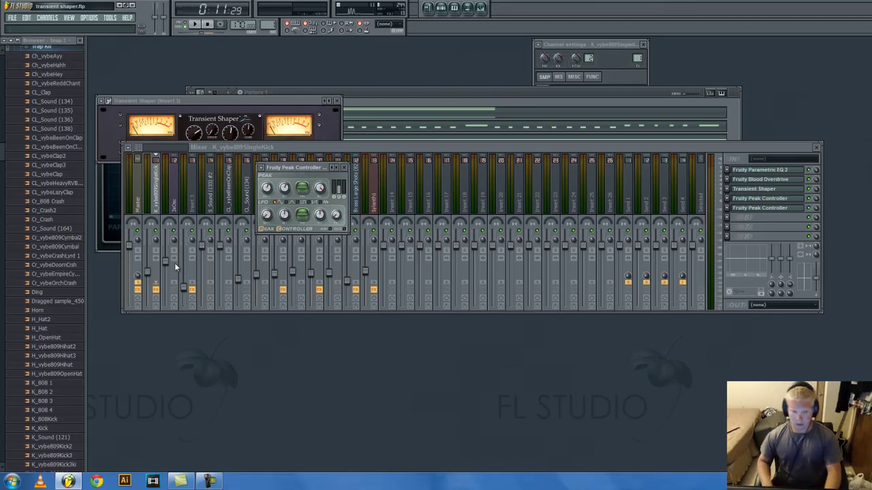
{"action": "left_click", "coordinate": [160, 206]}
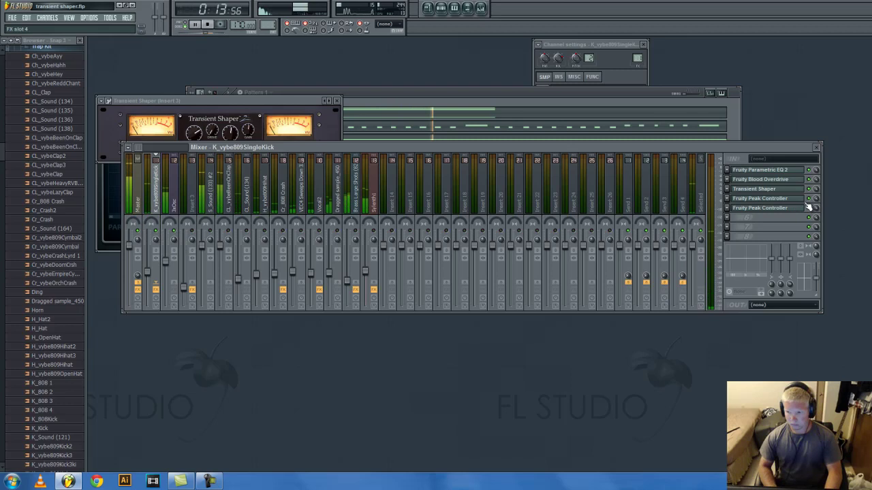
{"action": "key", "text": "space"}
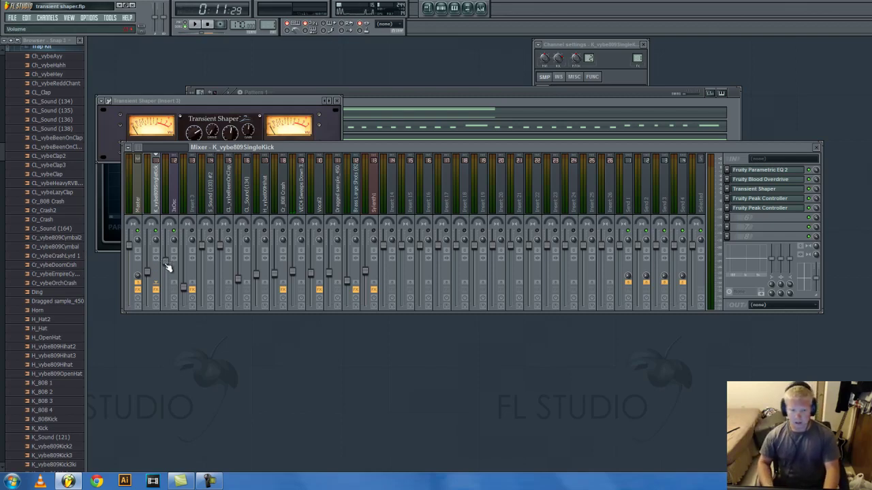
Step: Open the 3xOsc channel settings, preview notes with Q and Z, and return to the mixer
{"action": "left_click", "coordinate": [381, 93]}
{"action": "left_click", "coordinate": [232, 220]}
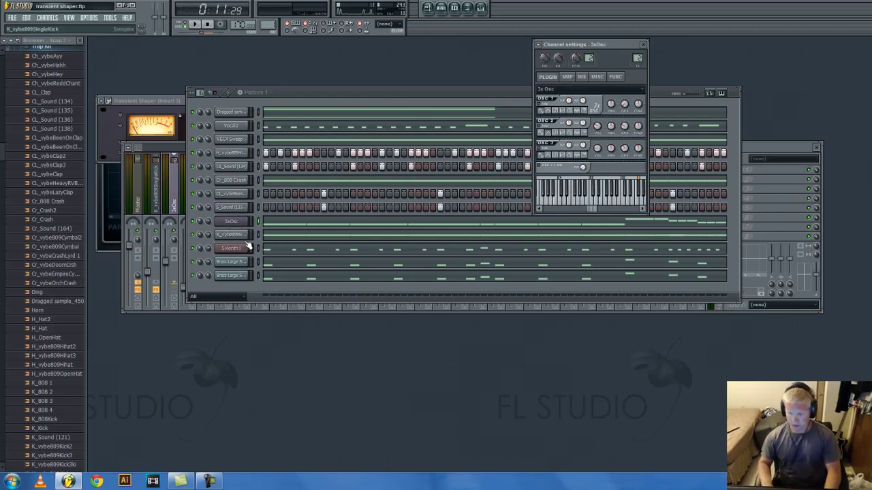
{"action": "key", "text": "q"}
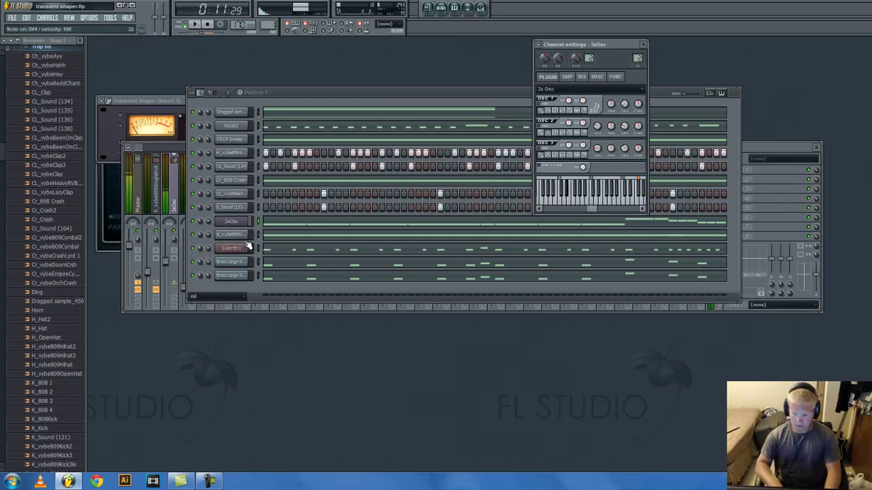
{"action": "key", "text": "z"}
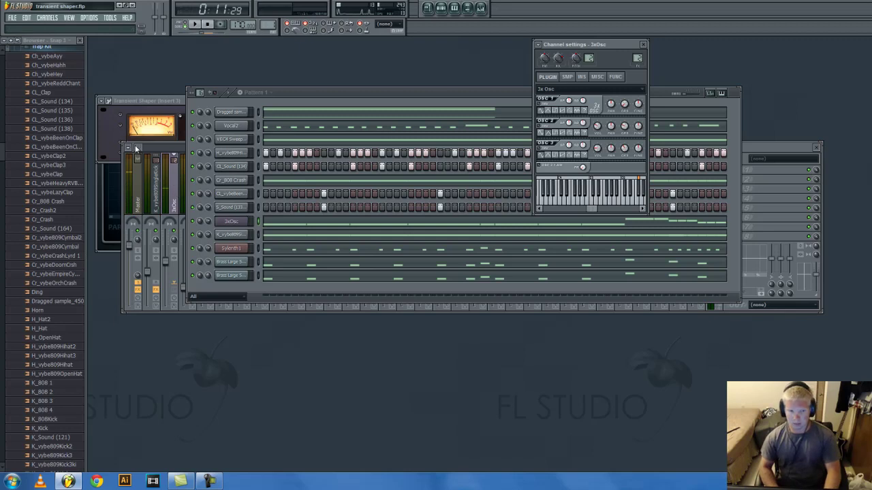
{"action": "left_click", "coordinate": [138, 147]}
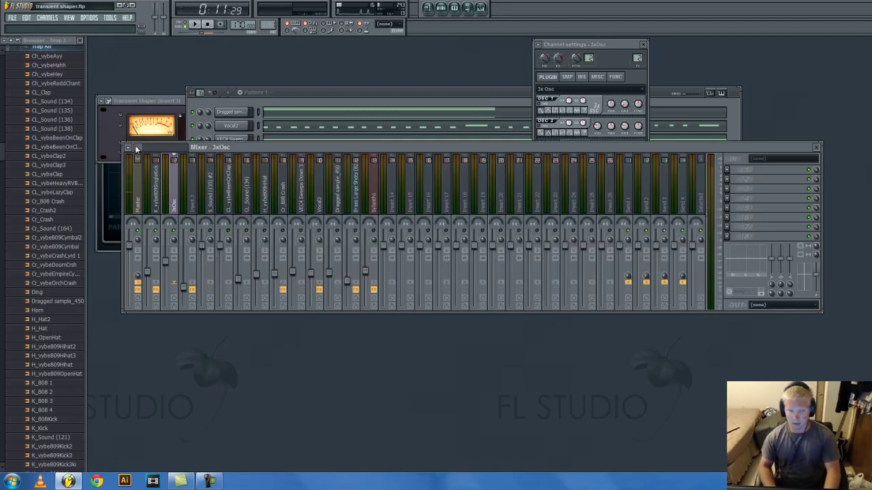
Step: Select the kick insert, inspect its Peak Controller in slot 4, then dismiss it
{"action": "left_click", "coordinate": [156, 203]}
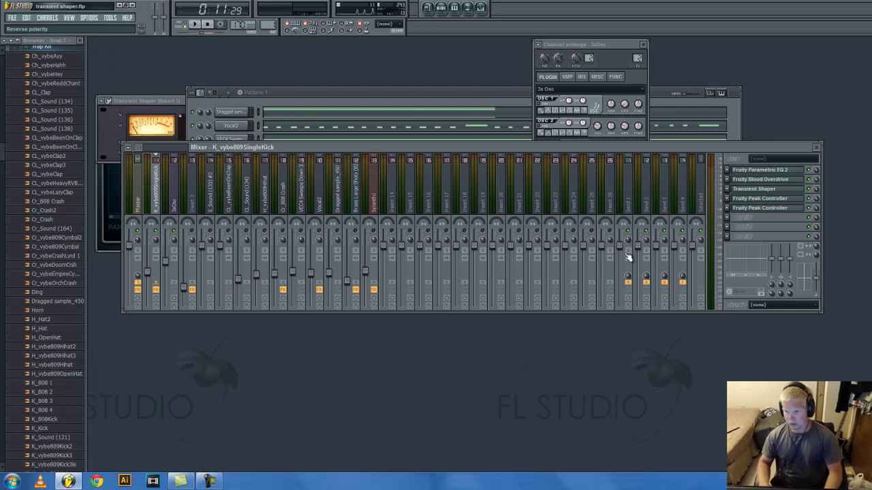
{"action": "left_click", "coordinate": [773, 198]}
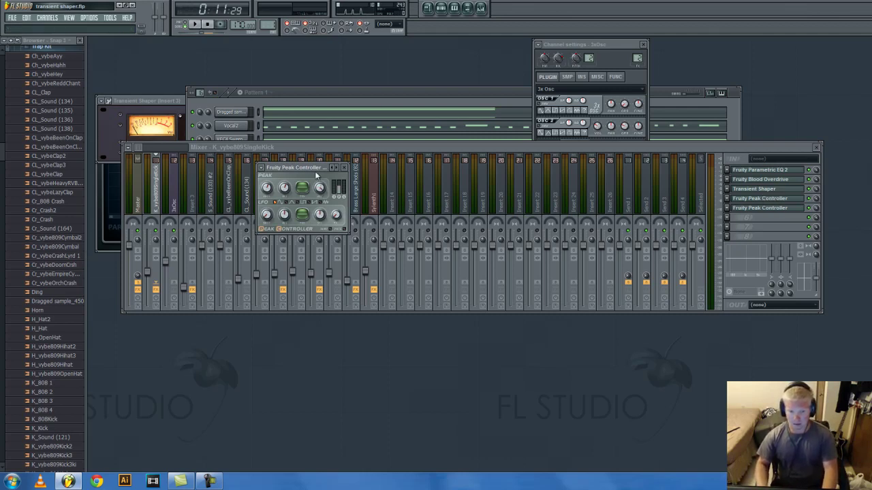
{"action": "left_click", "coordinate": [789, 198]}
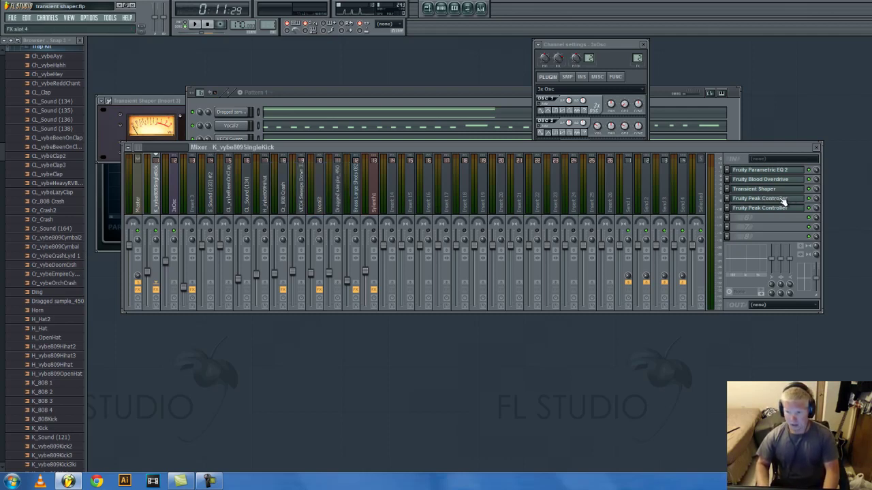
{"action": "left_click", "coordinate": [789, 198]}
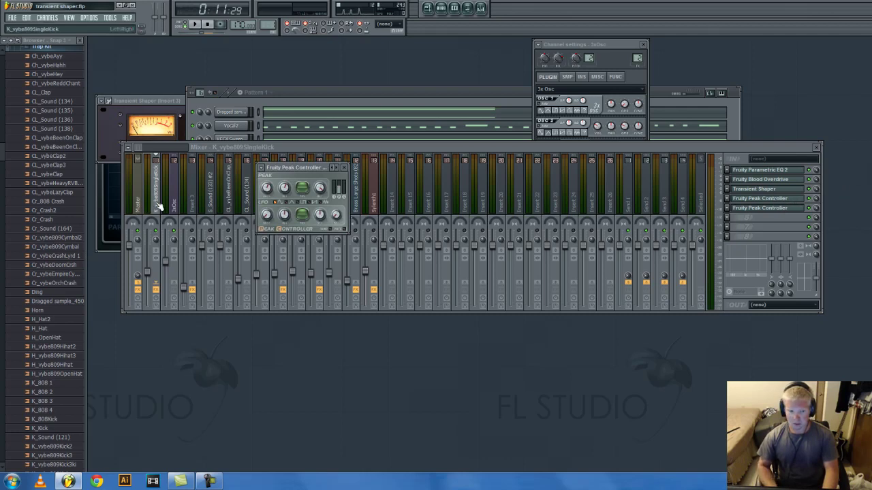
{"action": "left_click", "coordinate": [167, 262]}
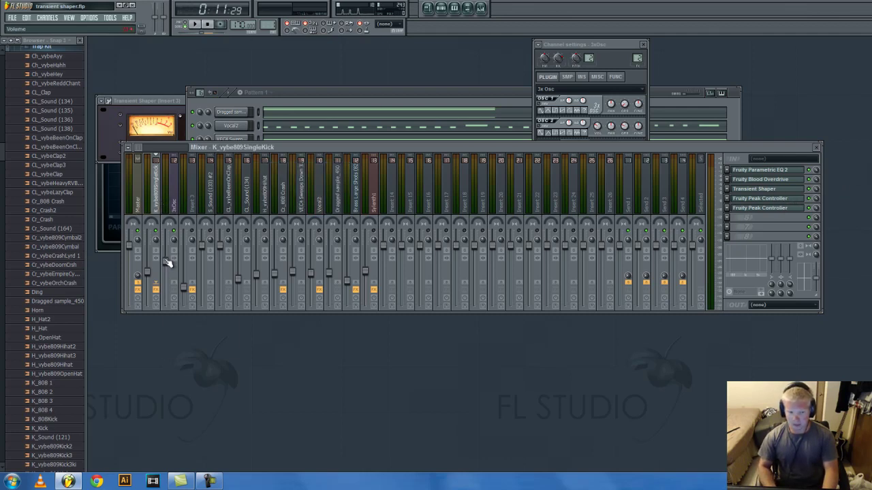
Step: Link the 3xOsc volume fader to Peak ctrl (K_vybe809SingleKick) and accept the link
{"action": "right_click", "coordinate": [167, 263]}
{"action": "left_click", "coordinate": [180, 326]}
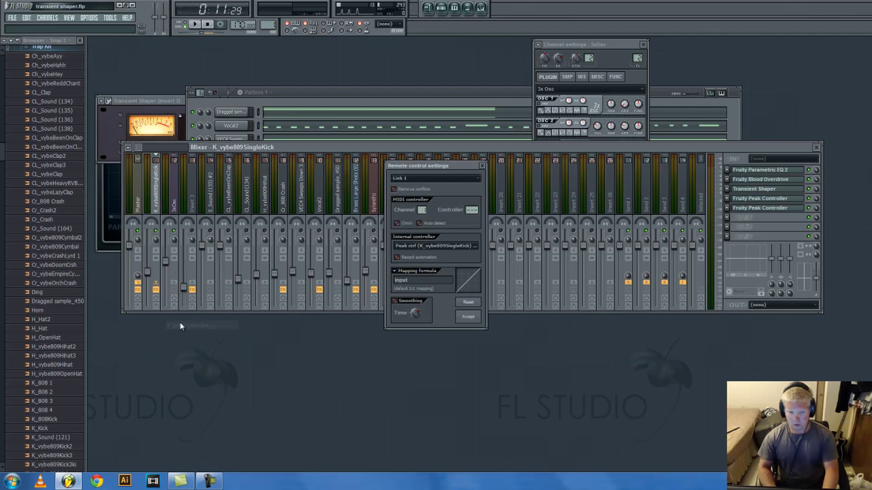
{"action": "left_click", "coordinate": [437, 246]}
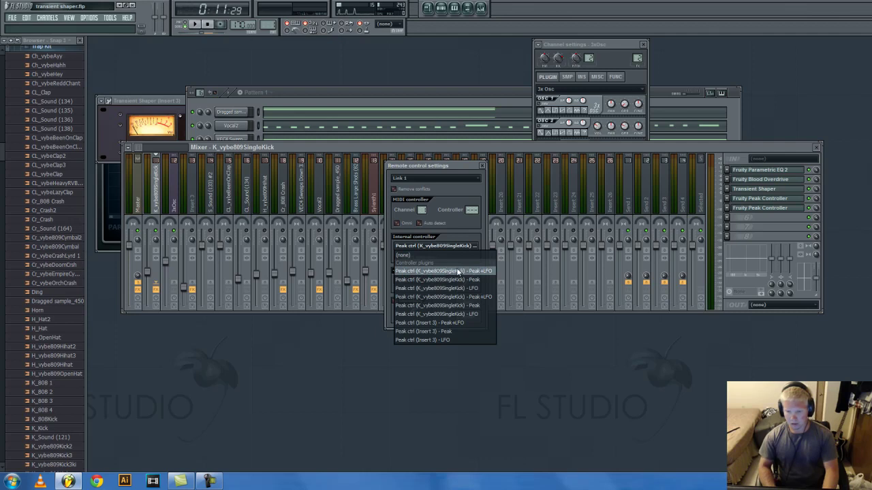
{"action": "left_click", "coordinate": [470, 246]}
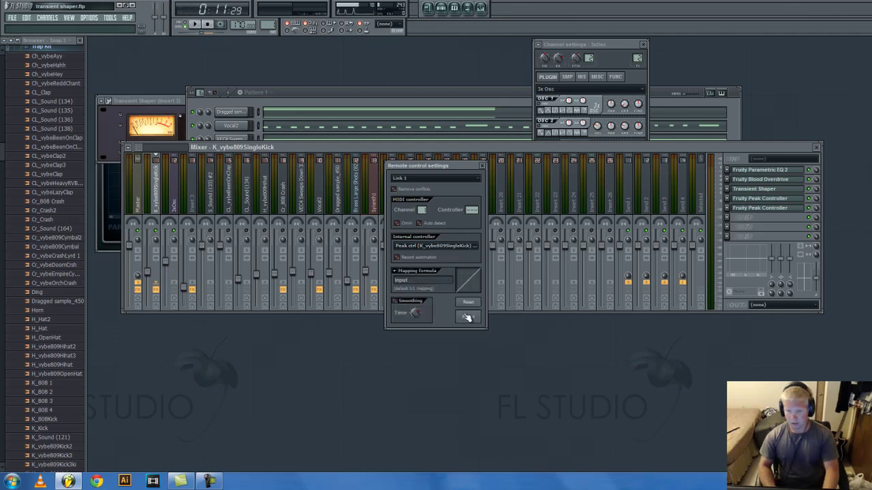
{"action": "left_click", "coordinate": [482, 166]}
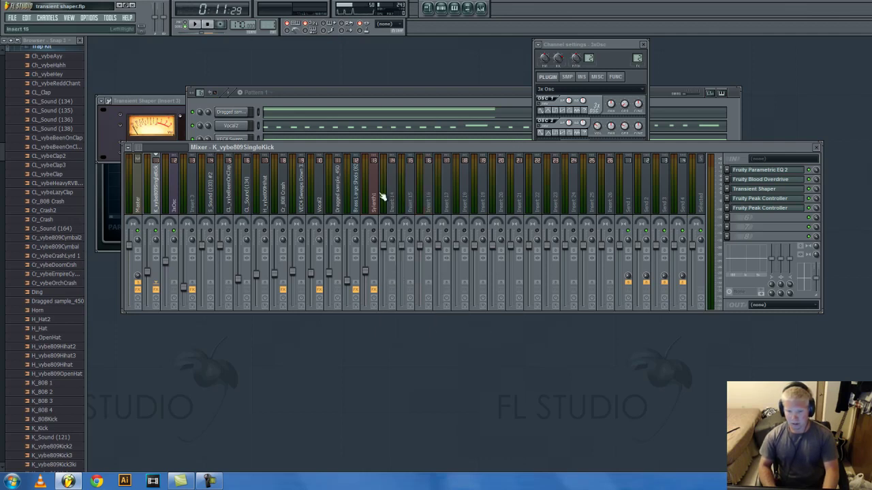
{"action": "left_click", "coordinate": [784, 198]}
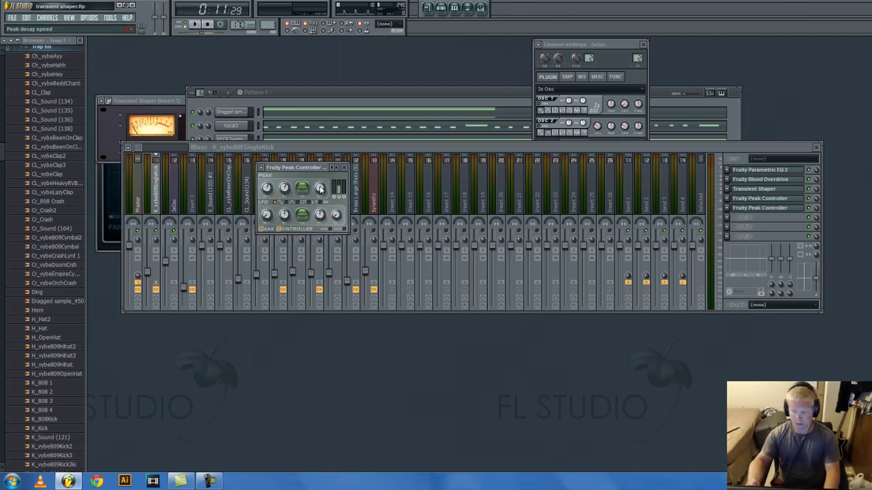
{"action": "left_click", "coordinate": [344, 167]}
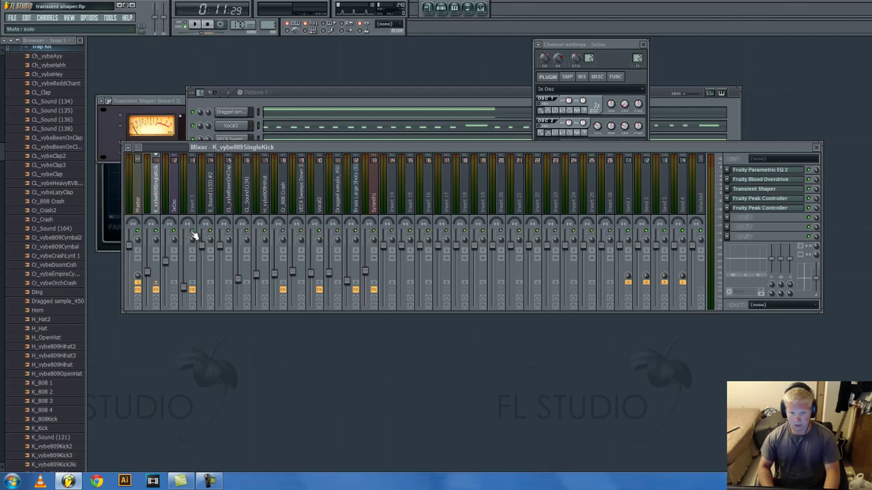
{"action": "left_click", "coordinate": [749, 209]}
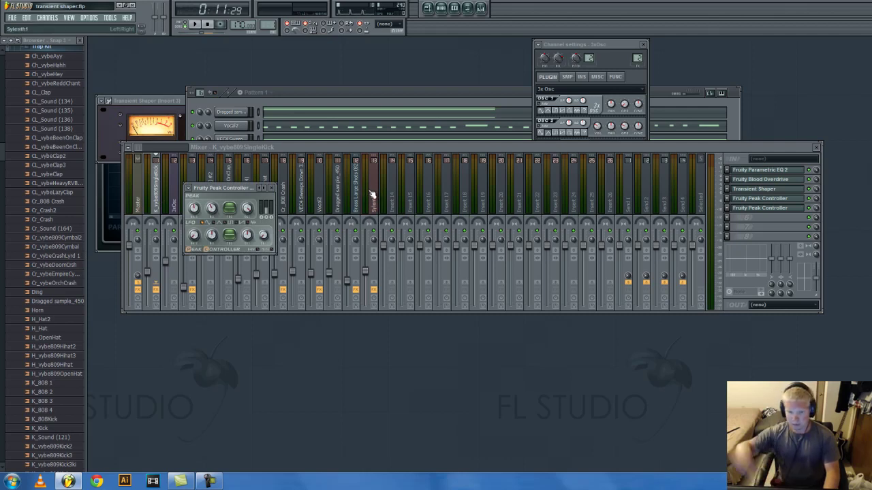
{"action": "left_click_drag", "start_coordinate": [219, 188], "coordinate": [218, 217]}
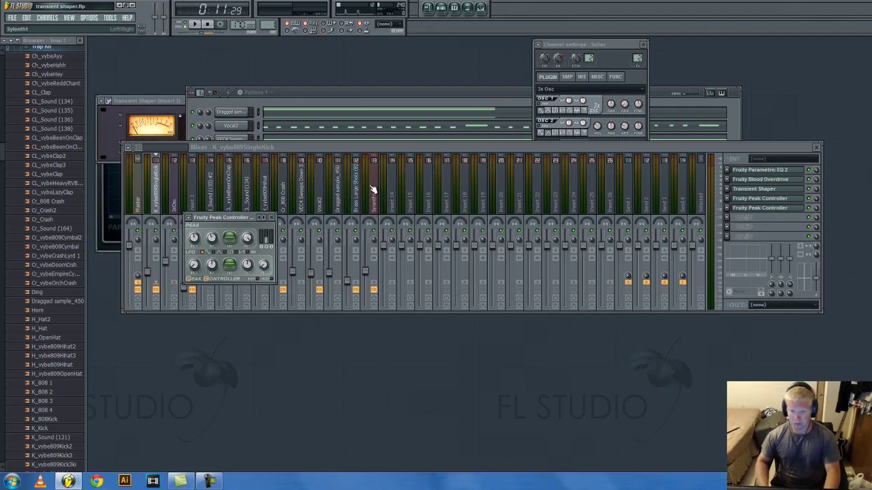
{"action": "left_click", "coordinate": [159, 230]}
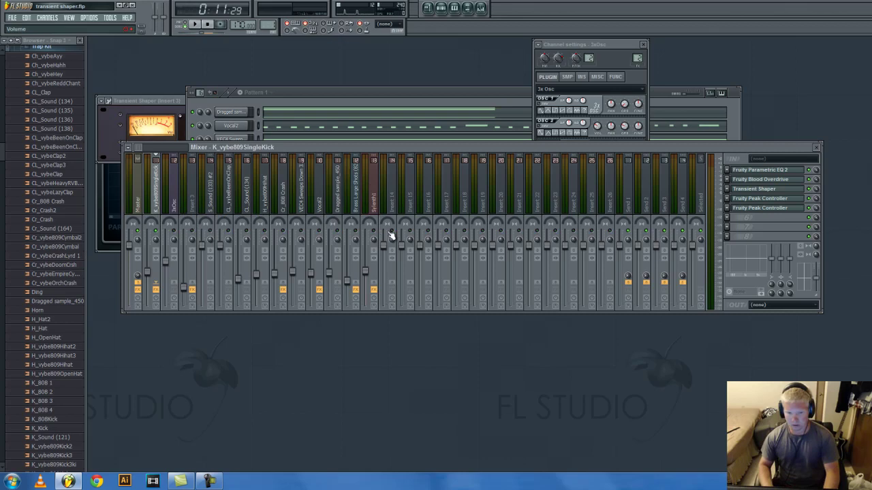
Step: Audition the beat with Space while switching between the kick insert and the Master track
{"action": "left_click", "coordinate": [345, 114]}
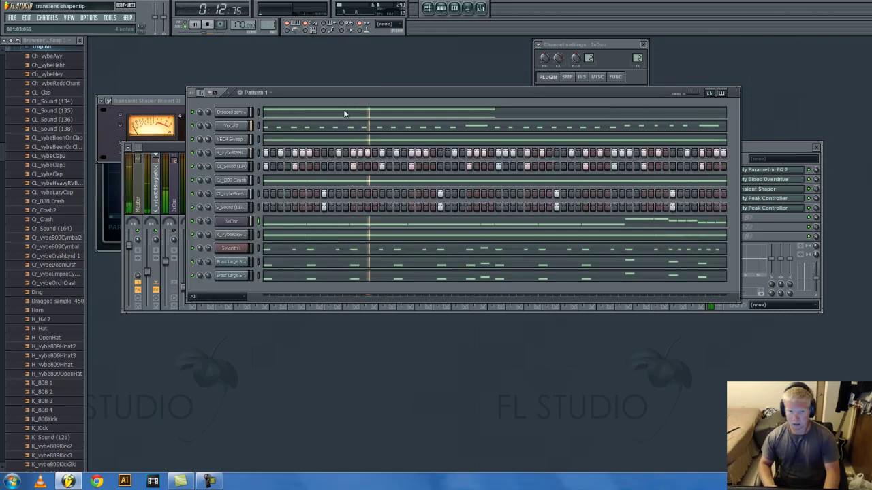
{"action": "key", "text": "F9"}
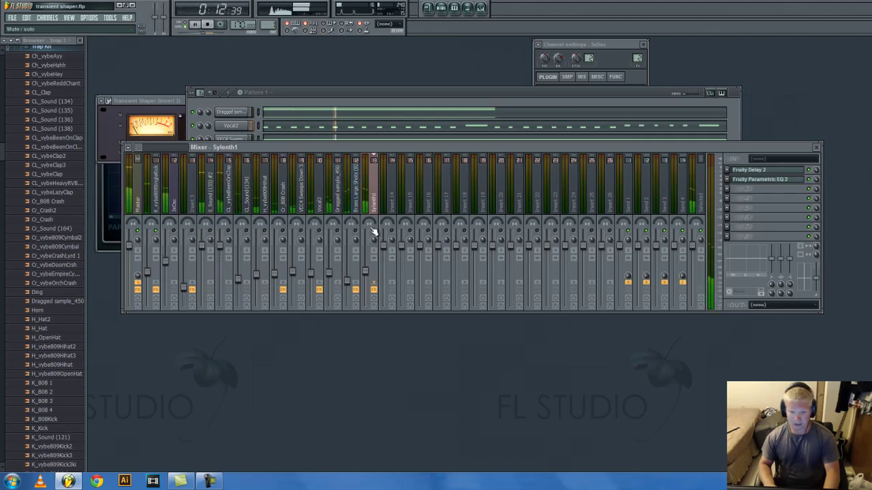
{"action": "left_click", "coordinate": [155, 192]}
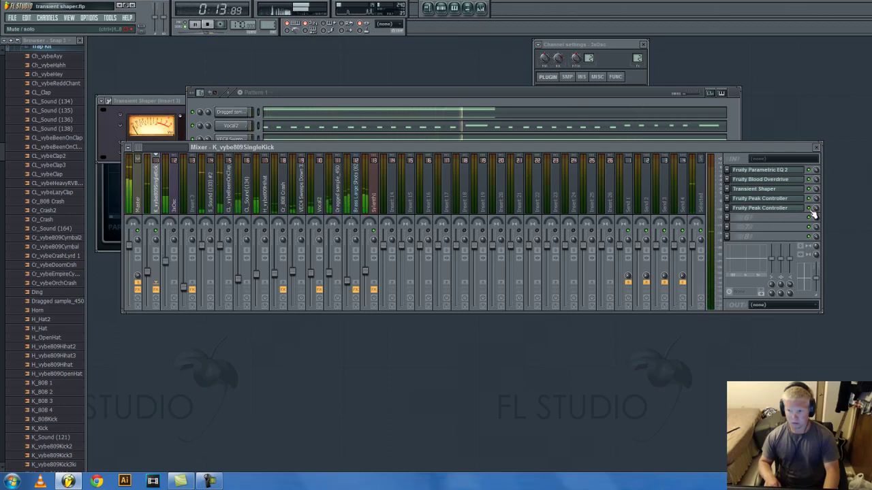
{"action": "key", "text": "space"}
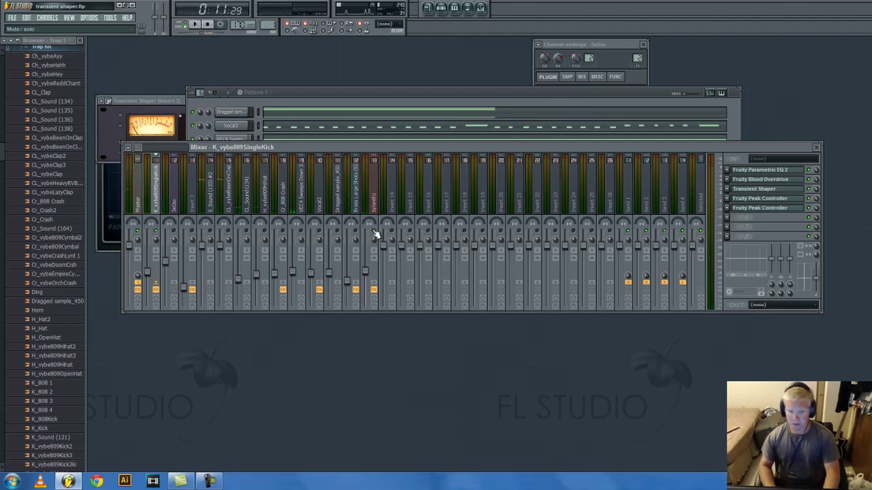
{"action": "left_click", "coordinate": [142, 206]}
{"action": "key", "text": "space"}
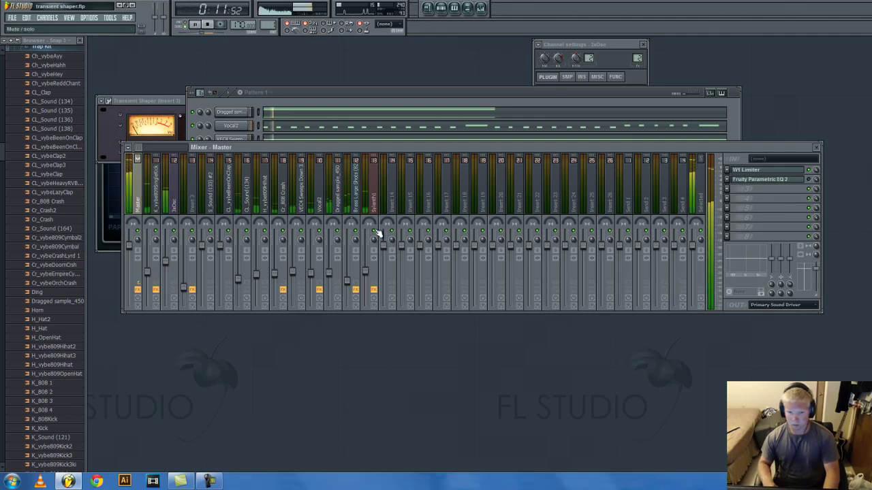
{"action": "left_click", "coordinate": [152, 204]}
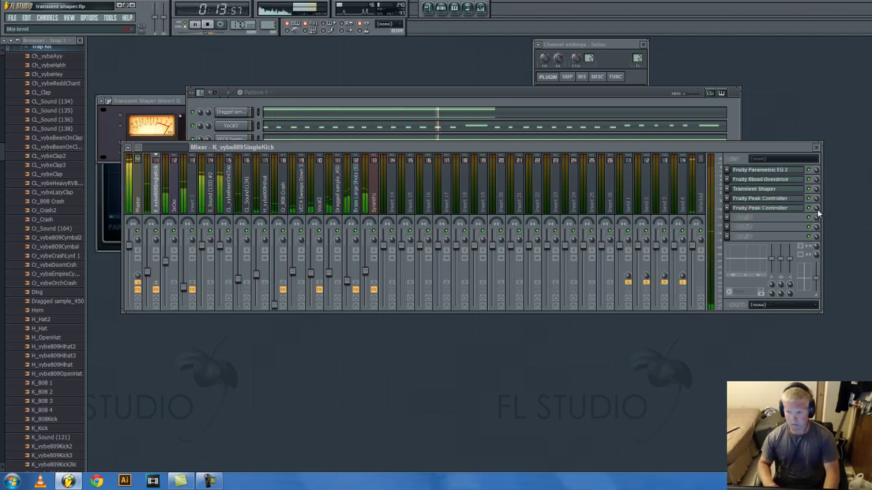
{"action": "key", "text": "space"}
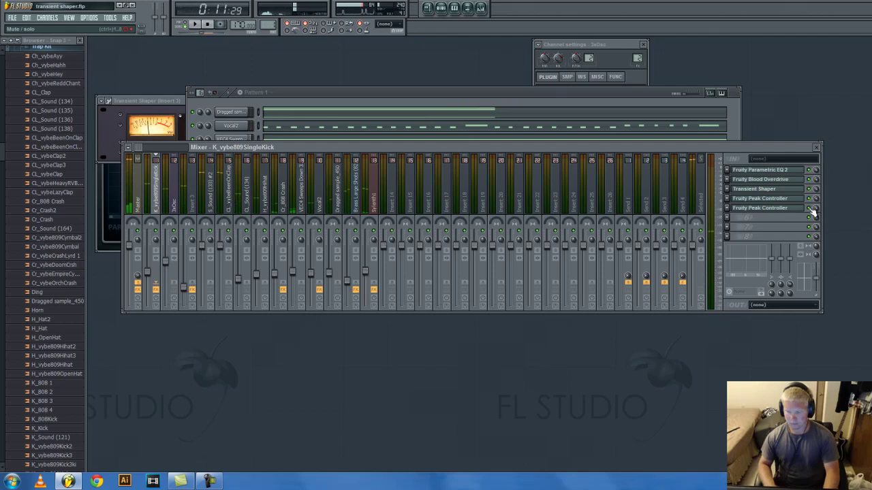
Step: Select the Master track to show its limiter and Parametric EQ 2 chain
{"action": "left_click", "coordinate": [327, 97]}
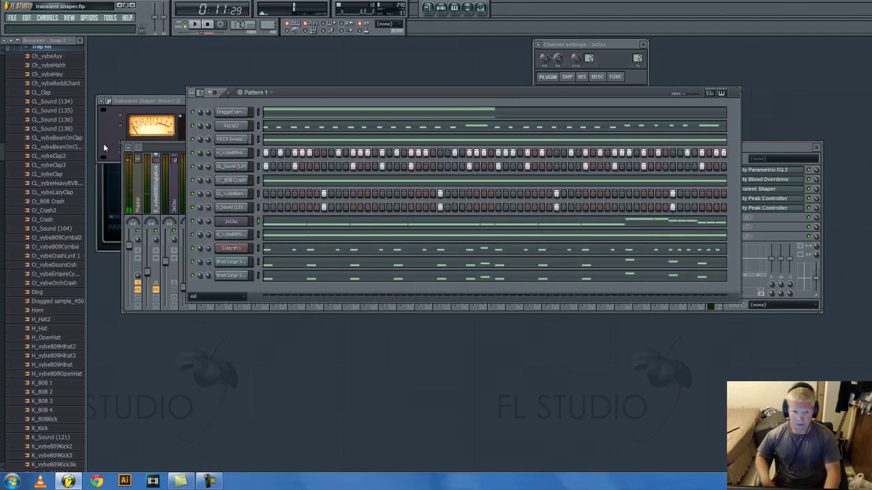
{"action": "left_click", "coordinate": [138, 151]}
{"action": "left_click", "coordinate": [135, 170]}
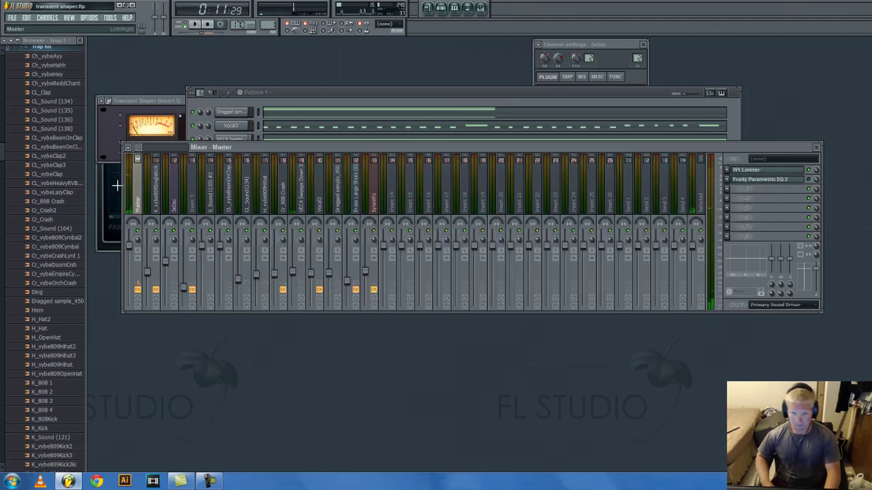
Step: Soften band 1's high-pass slope in the Master Parametric EQ 2, then reopen it over the live spectrum
{"action": "left_click", "coordinate": [795, 182]}
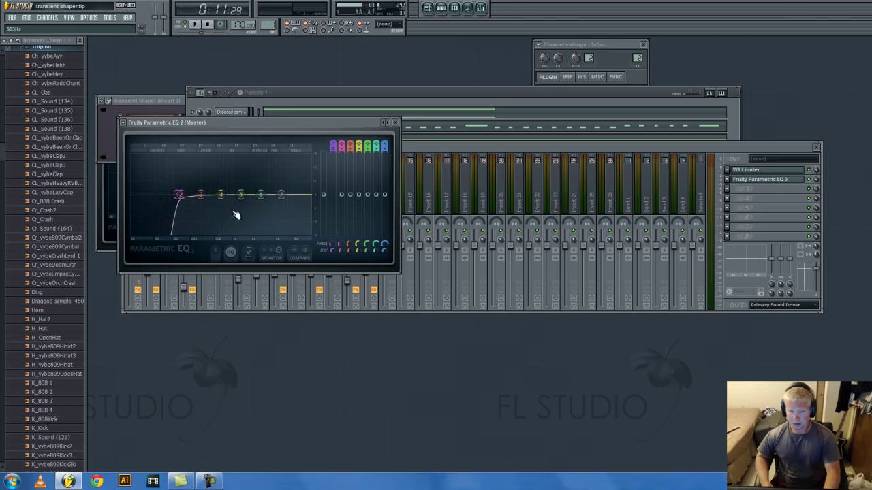
{"action": "scroll", "coordinate": [179, 195], "scroll_direction": "down", "scroll_amount": 4}
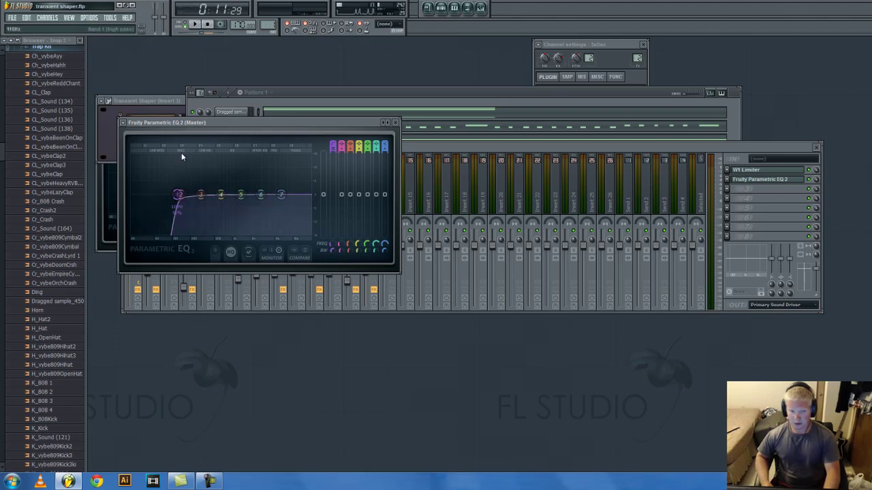
{"action": "left_click", "coordinate": [395, 122]}
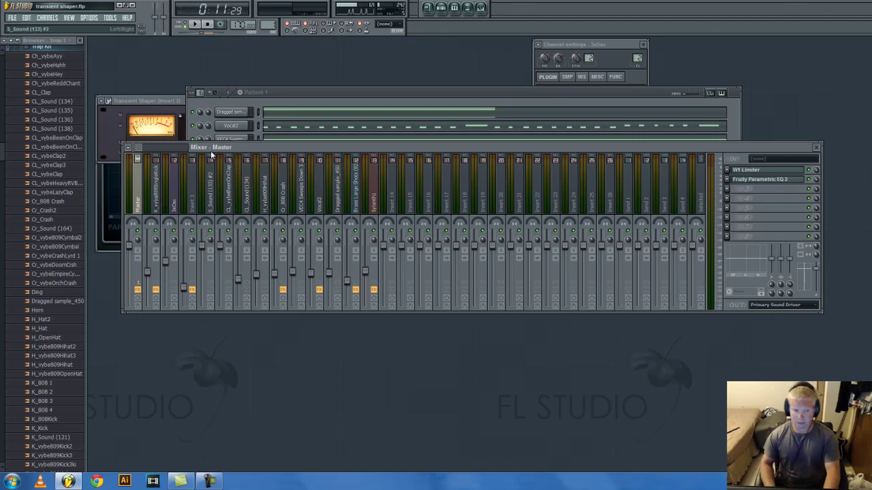
{"action": "left_click_drag", "start_coordinate": [221, 153], "coordinate": [201, 132]}
{"action": "left_click", "coordinate": [773, 161]}
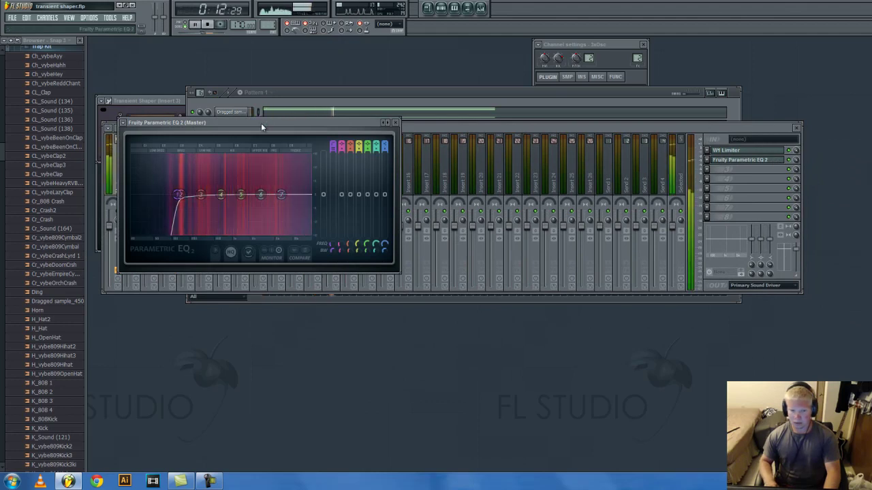
Step: Reselect the Master track and reopen its Parametric EQ 2, shifted right to show the high-pass curve
{"action": "left_click", "coordinate": [395, 122]}
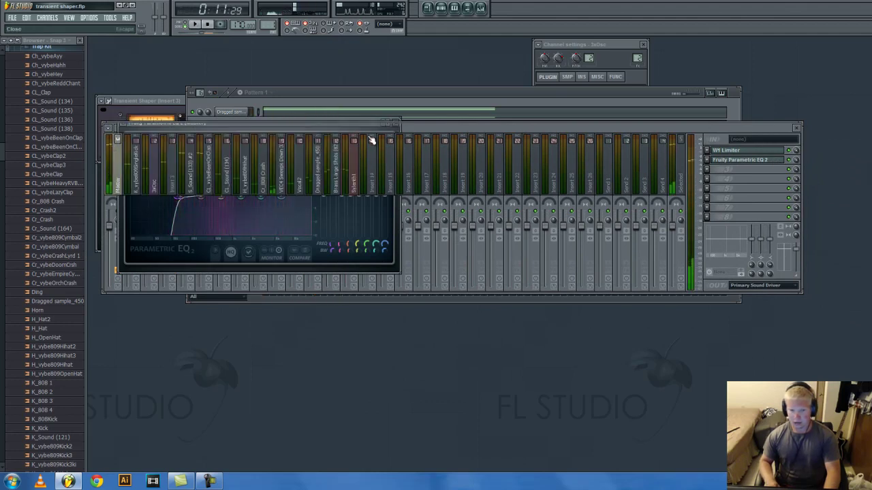
{"action": "left_click", "coordinate": [136, 171]}
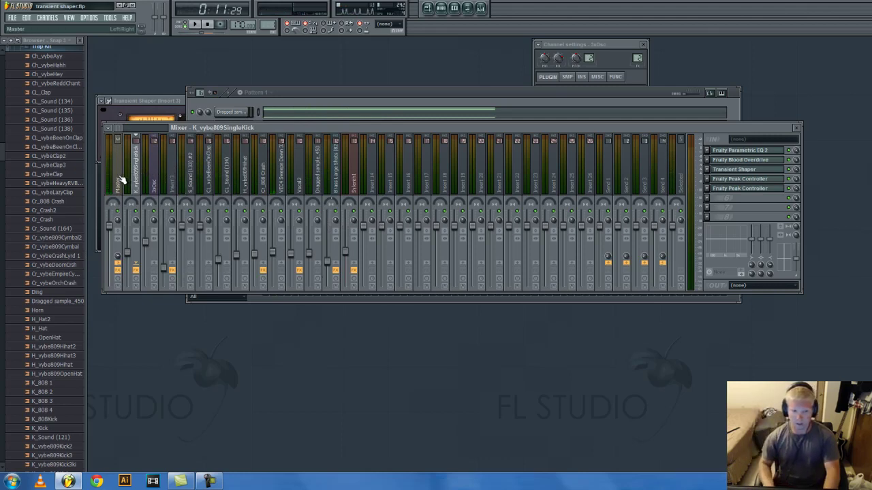
{"action": "left_click", "coordinate": [118, 183]}
{"action": "left_click", "coordinate": [745, 161]}
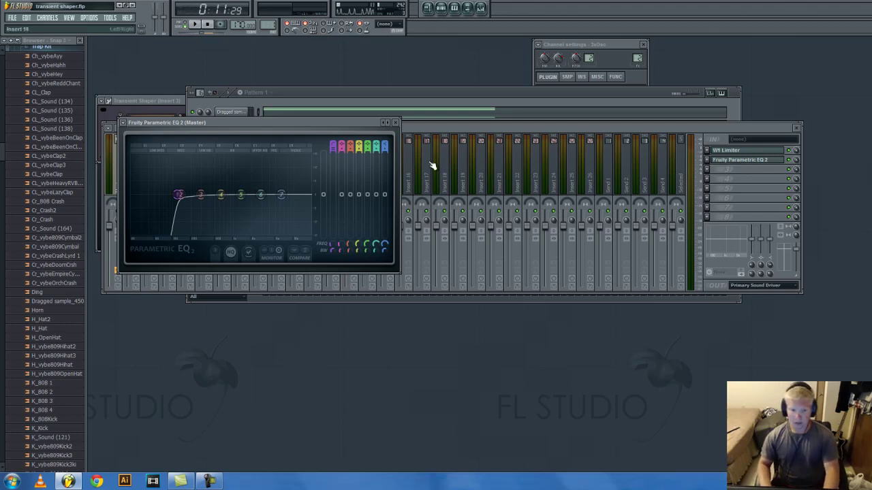
{"action": "left_click_drag", "start_coordinate": [365, 126], "coordinate": [462, 134]}
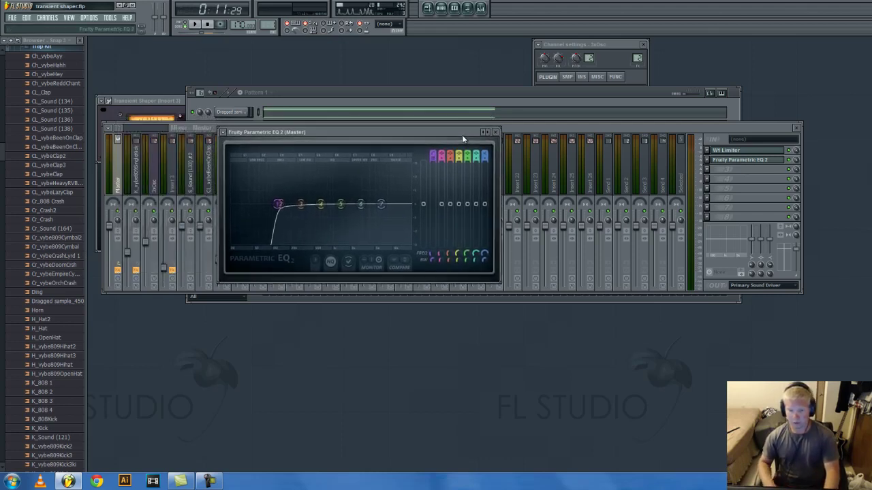